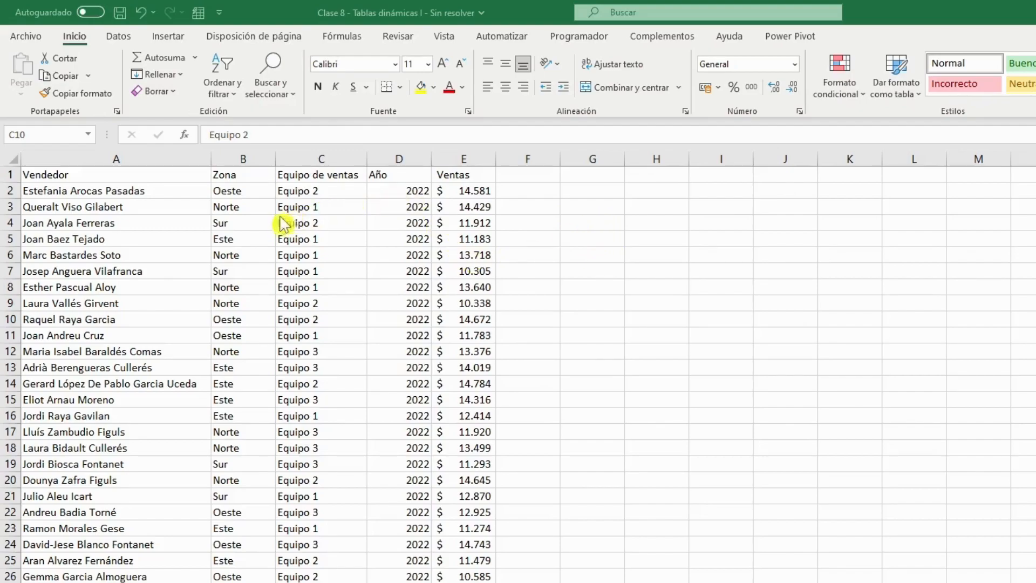
Turn on filtering for the sales data headers and filter the Zona column to show only Oeste.
left_click(294, 174)
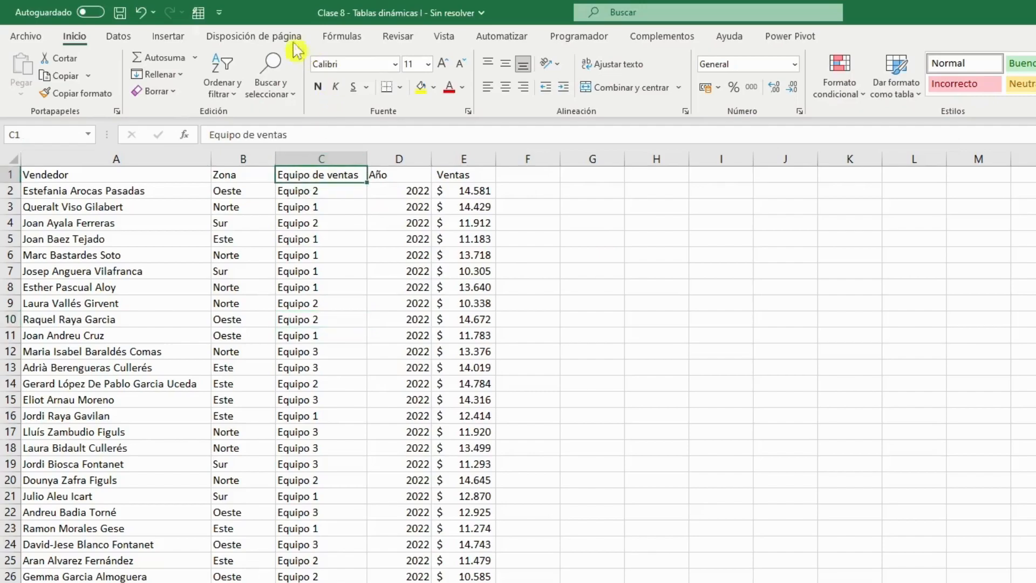
left_click(122, 37)
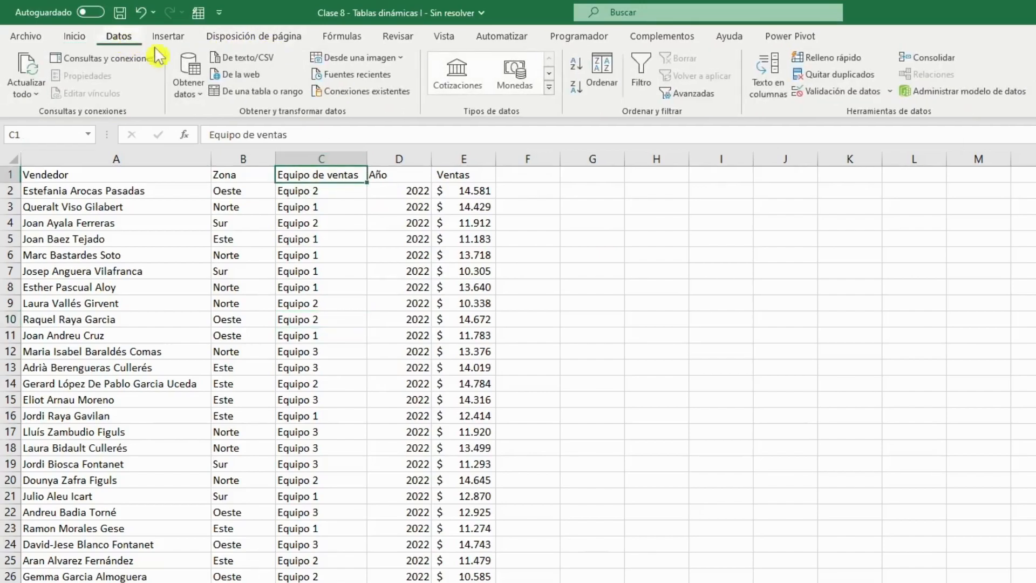
left_click(641, 76)
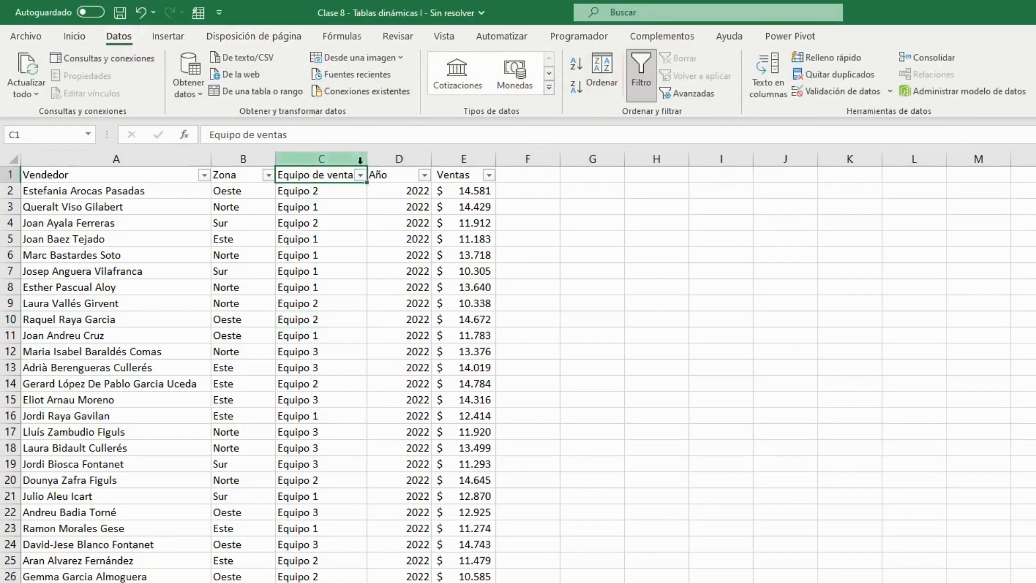
left_click(268, 175)
left_click(174, 348)
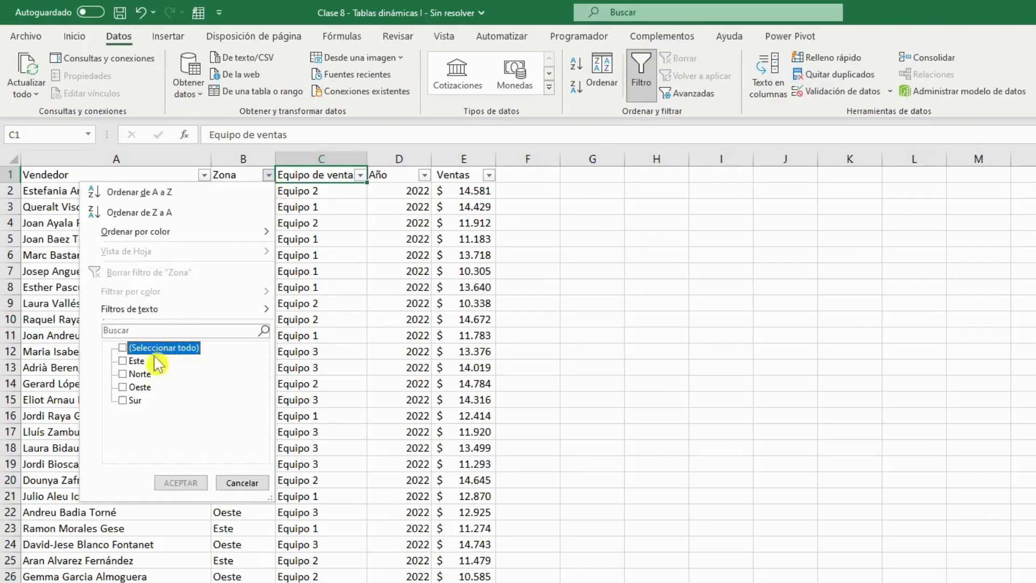
left_click(139, 387)
left_click(201, 477)
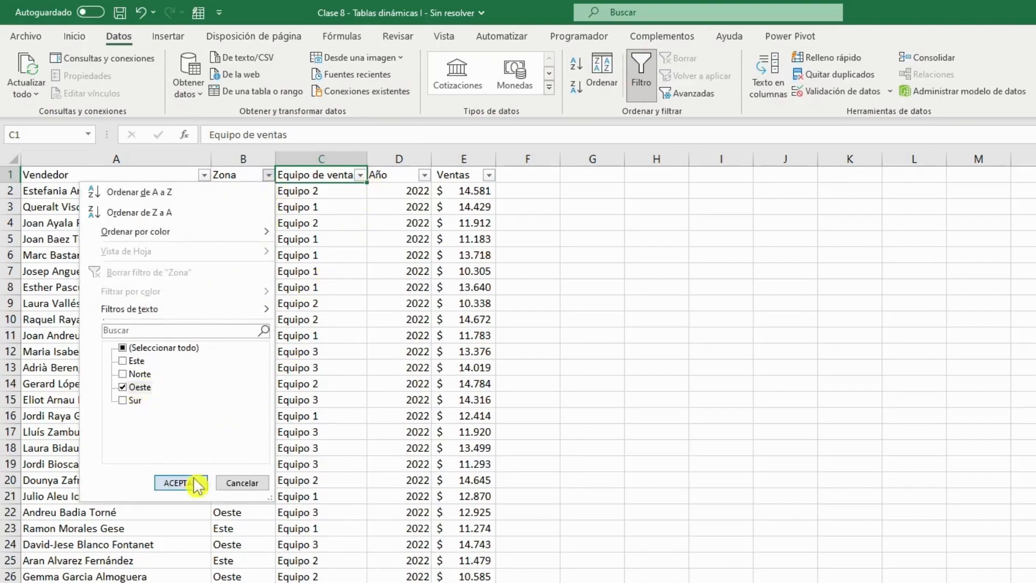
Filter the Equipo de ventas column to Equipo 2 and the Año column to 2023.
left_click(359, 175)
left_click(241, 347)
left_click(249, 375)
left_click(272, 483)
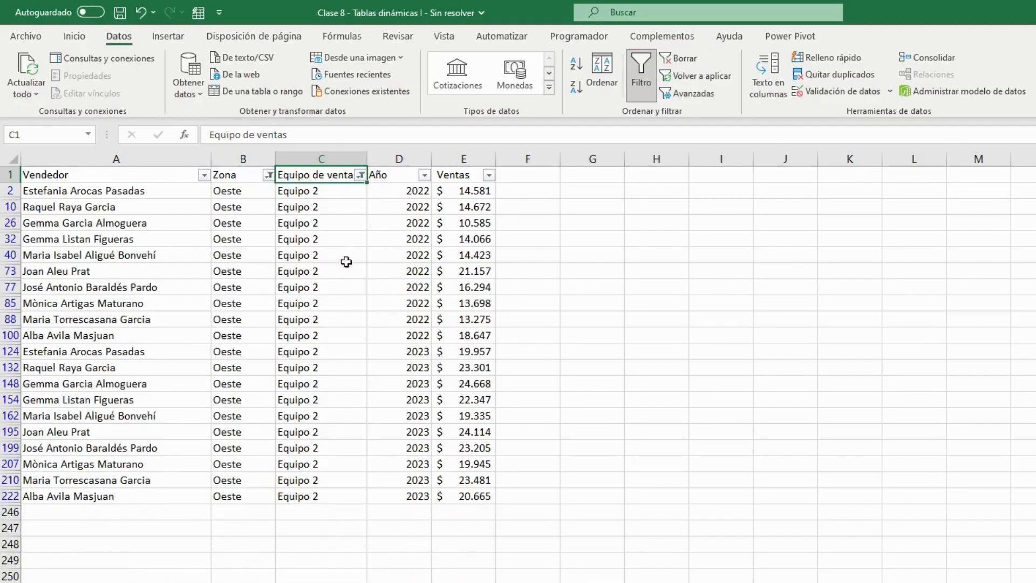
left_click(424, 175)
left_click(292, 361)
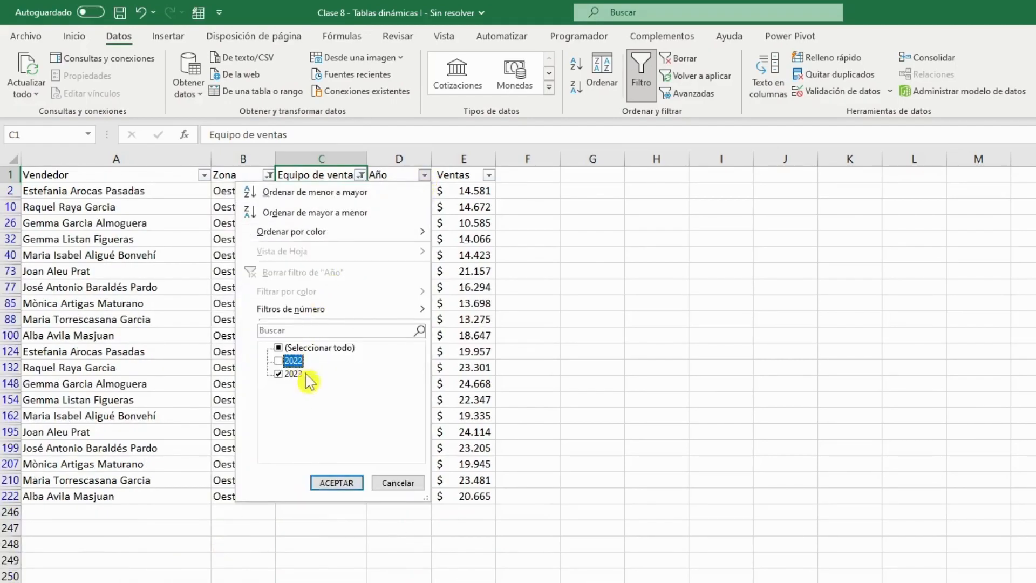
left_click(337, 484)
Sum the filtered Ventas values in cell G132 with =SUMA(E124:E222) and inspect the resulting formula.
left_click(592, 206)
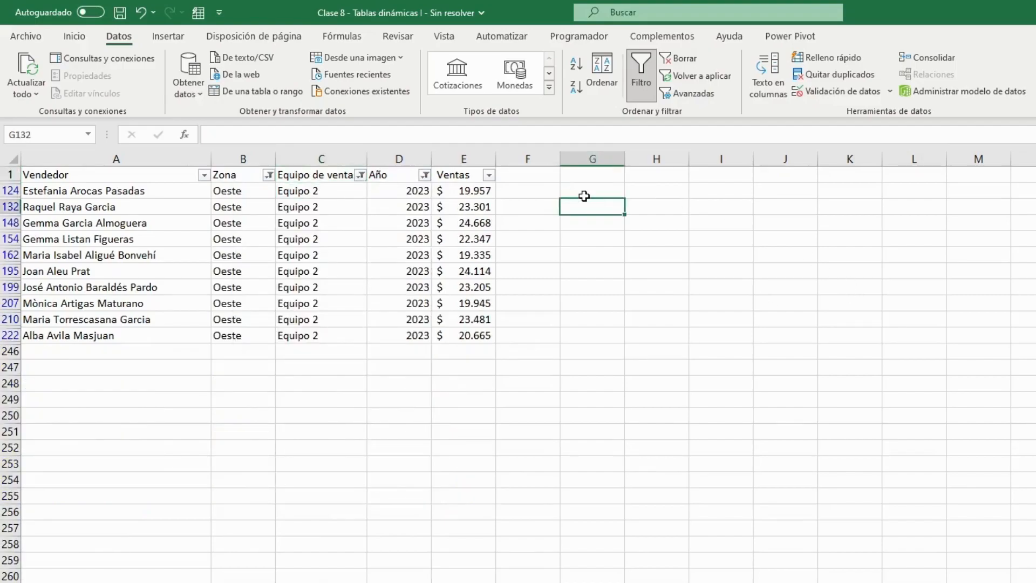
type("=suma(")
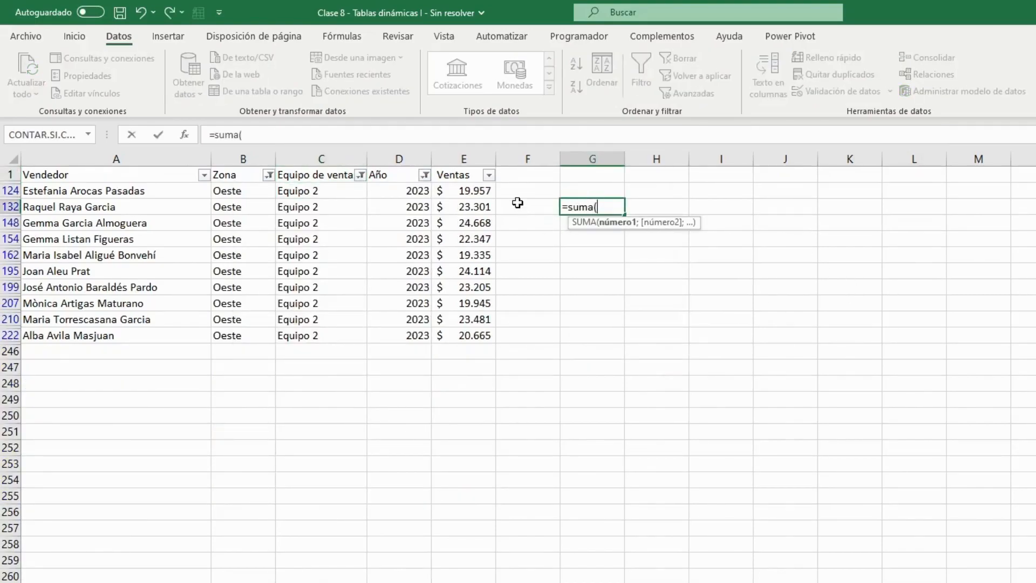
left_click_drag(484, 192, 464, 333)
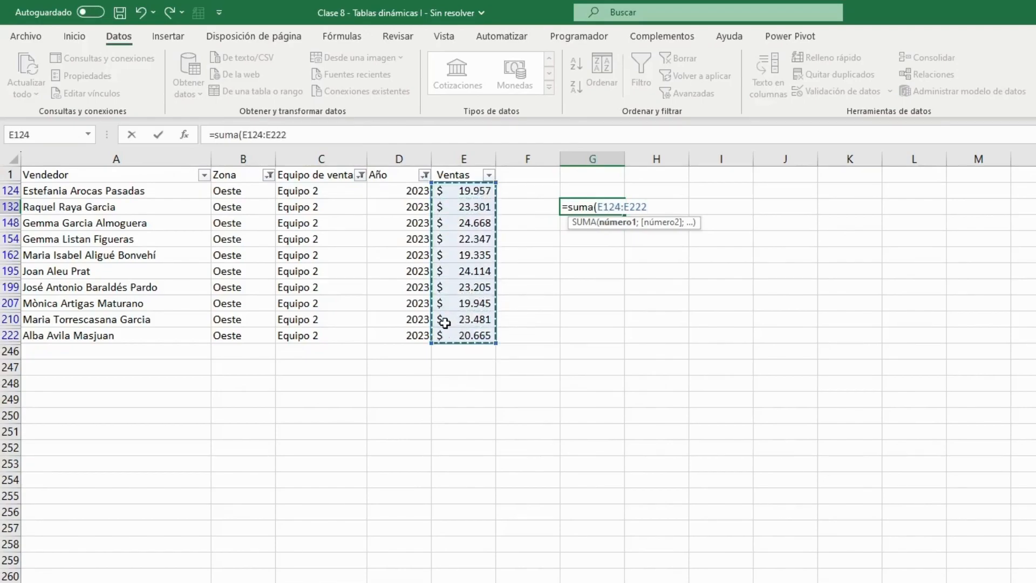
key("ctrl+Return")
key("Return")
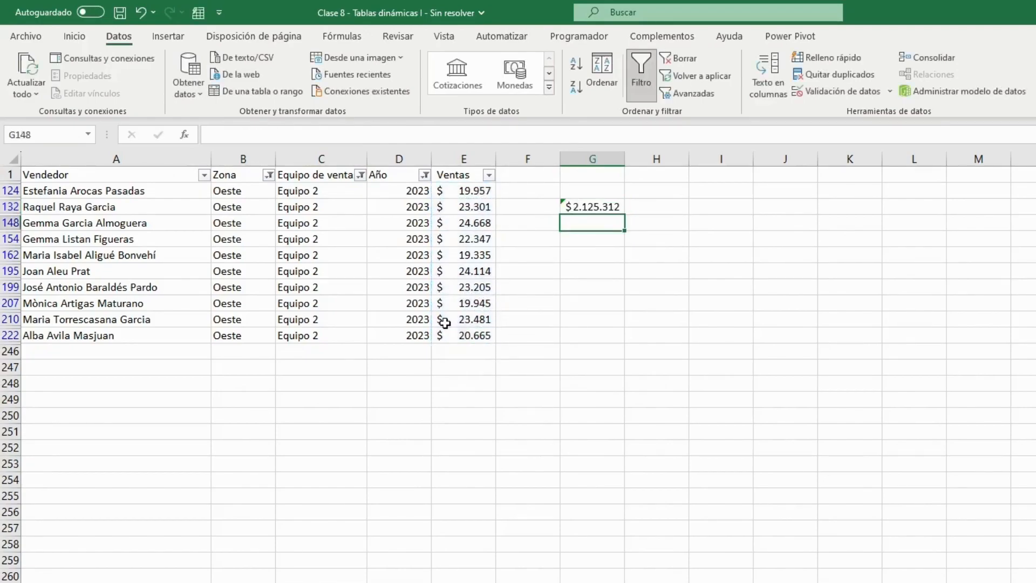
left_click(595, 208)
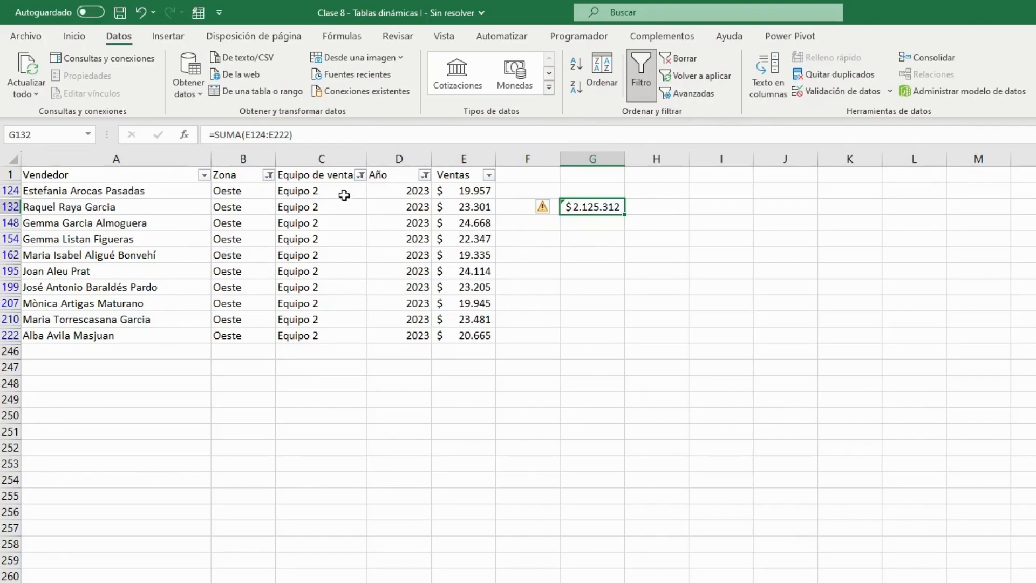
Switch the Zona filter to show only Sur and look for the sum in column G.
left_click(269, 175)
left_click(135, 388)
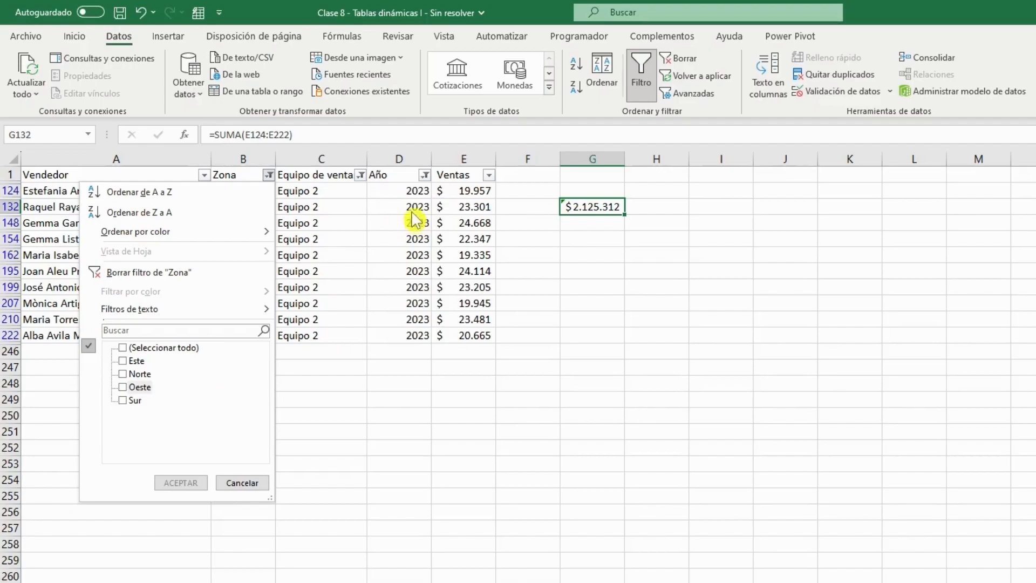
left_click(134, 402)
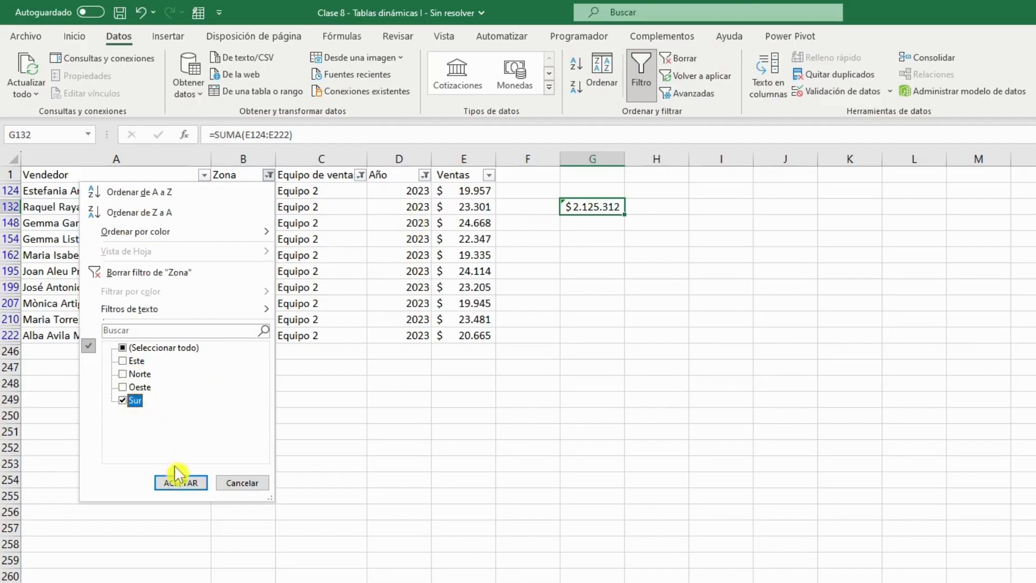
left_click(181, 483)
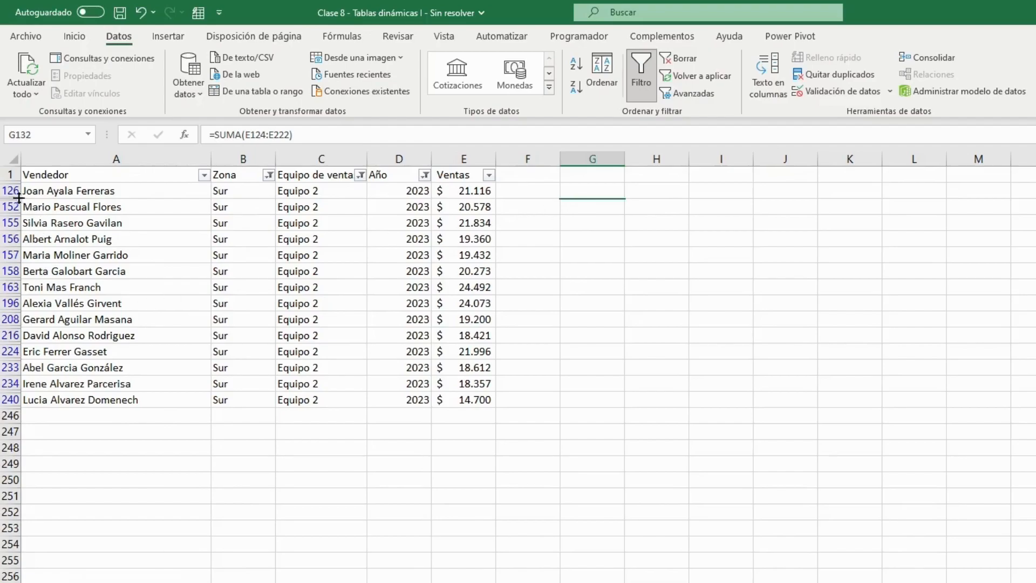
left_click_drag(605, 192, 599, 208)
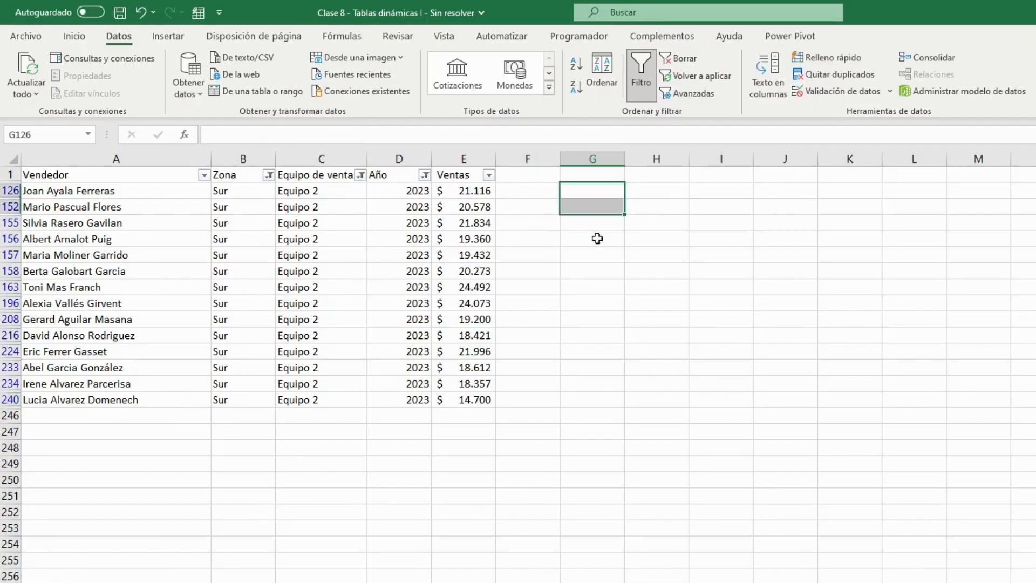
left_click(592, 204)
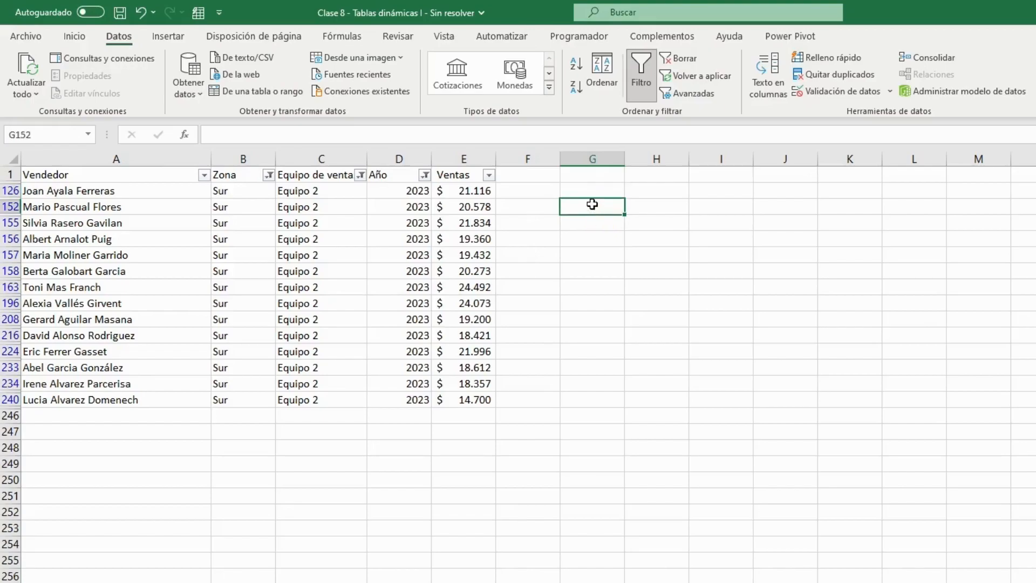
Reset the Año, Zona and Equipo de ventas filters to include all values.
left_click(426, 175)
left_click(279, 347)
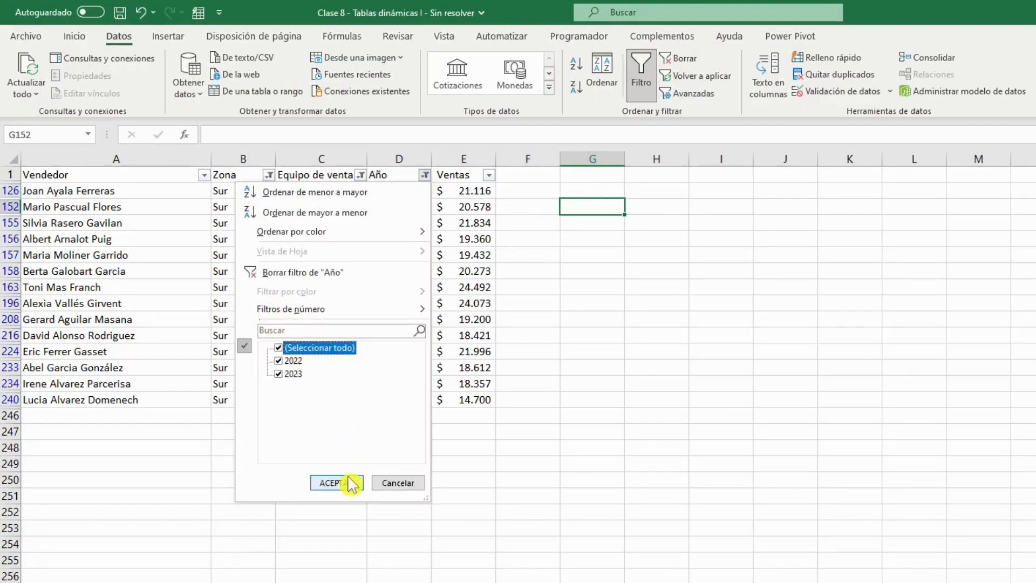
left_click(345, 480)
left_click(269, 175)
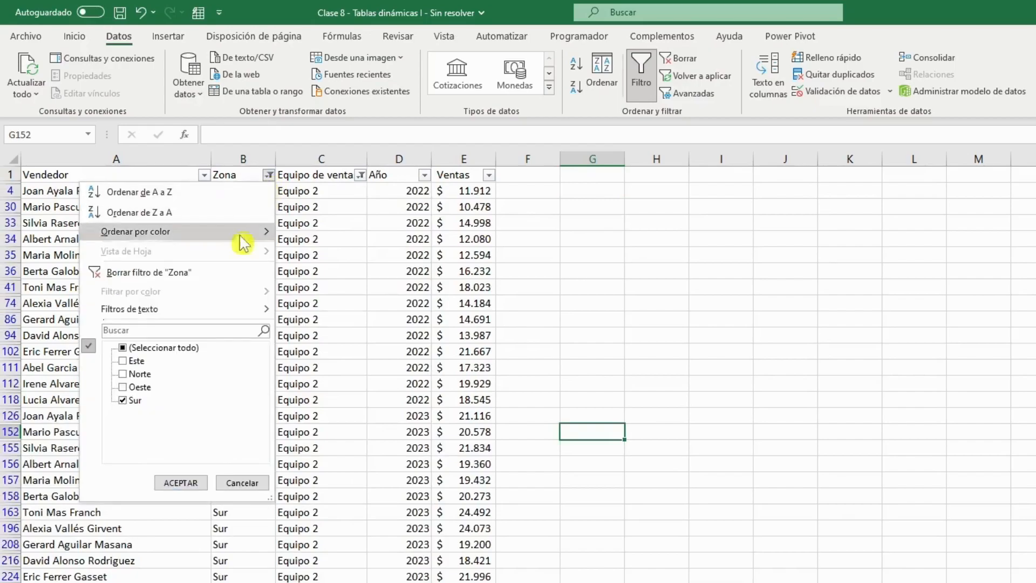
left_click(164, 348)
left_click(180, 484)
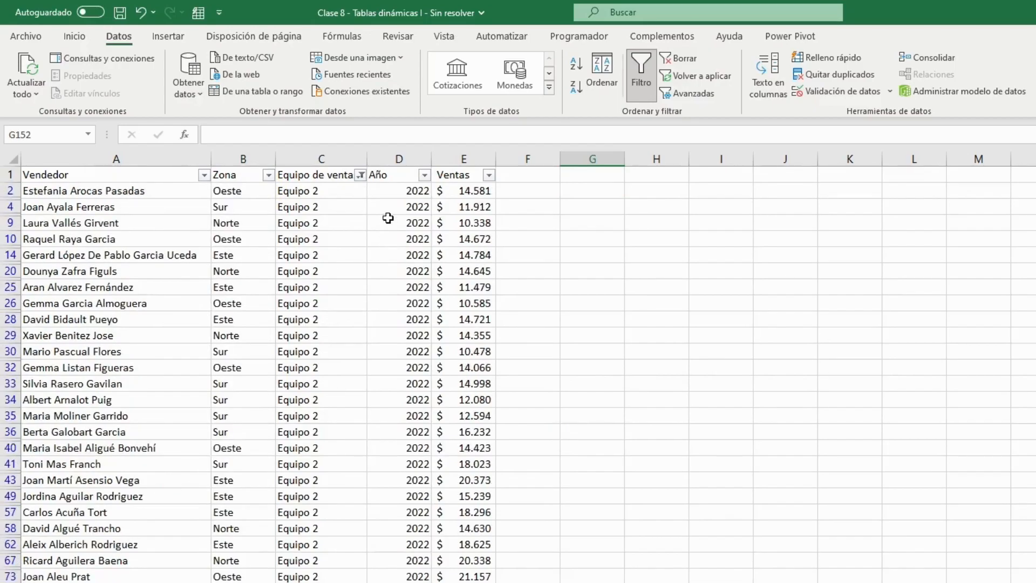
left_click(360, 174)
left_click(255, 349)
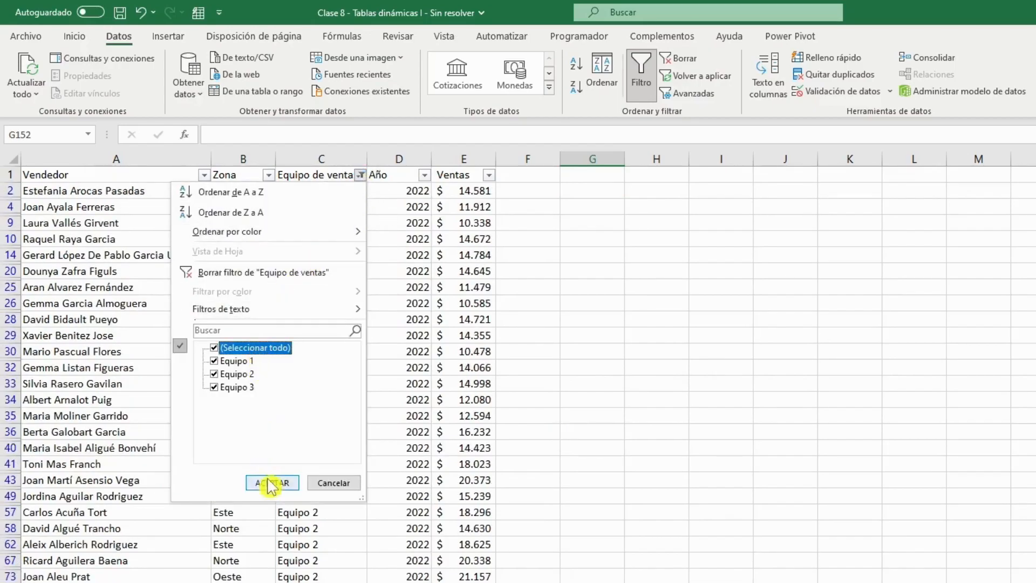
left_click(272, 483)
left_click(608, 339)
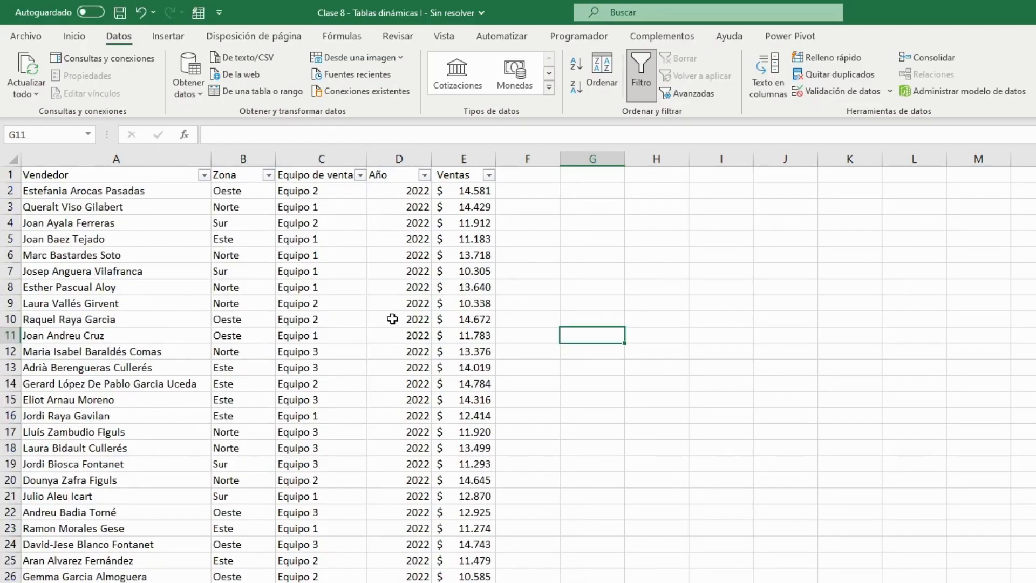
Convert the sales data range $A$1:$E$245 into a table with headers.
left_click(303, 235)
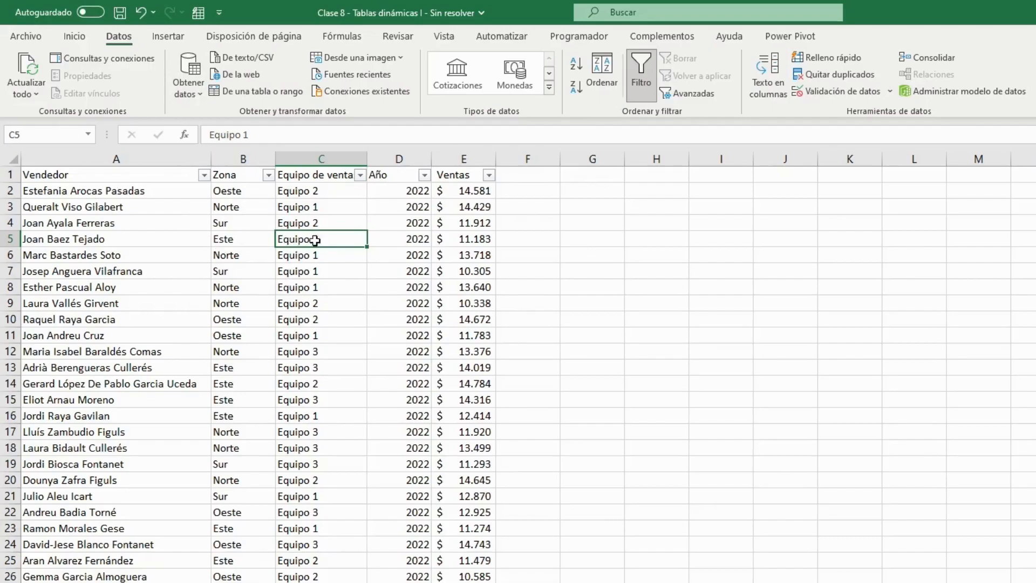
left_click(175, 35)
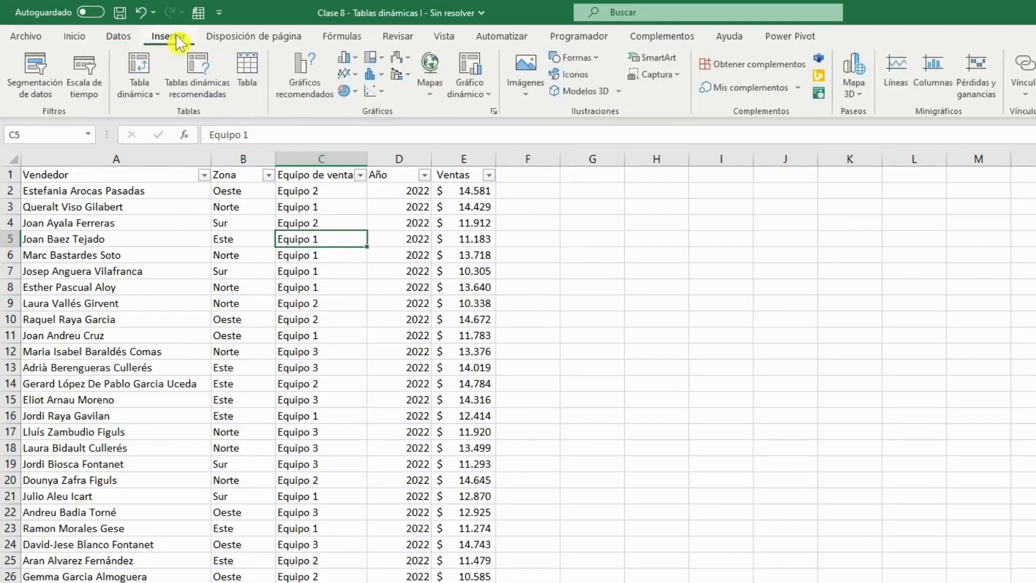
left_click(250, 81)
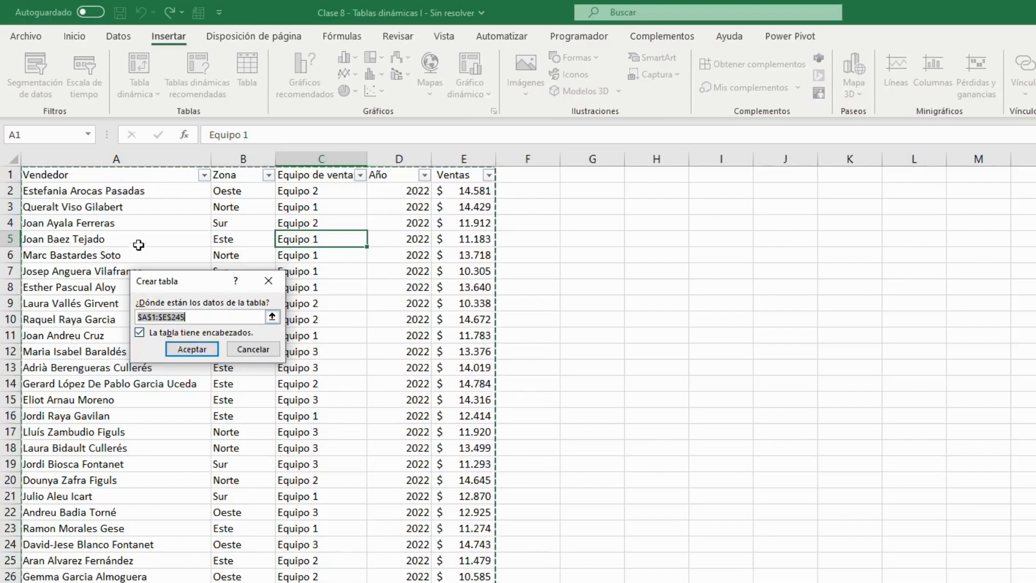
left_click(191, 316)
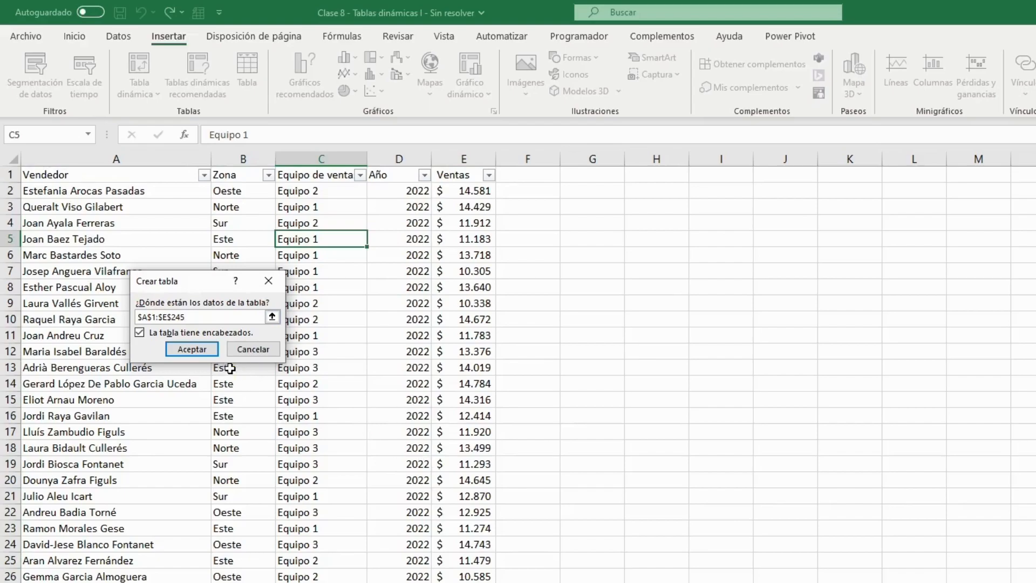
left_click(199, 350)
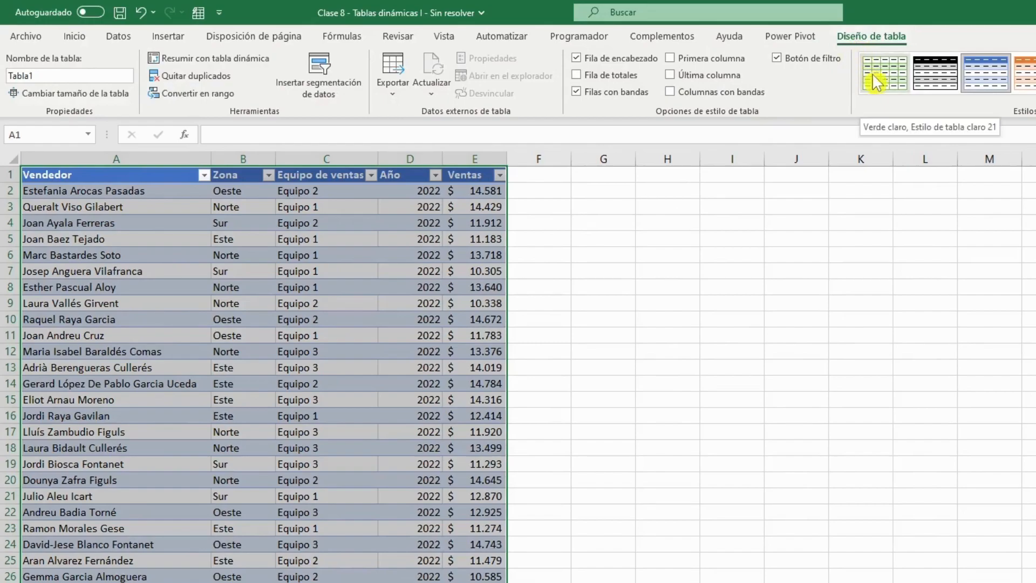
Apply the style Verde claro, Estilo de tabla claro 21 to the table and name it Ventas.
left_click(897, 89)
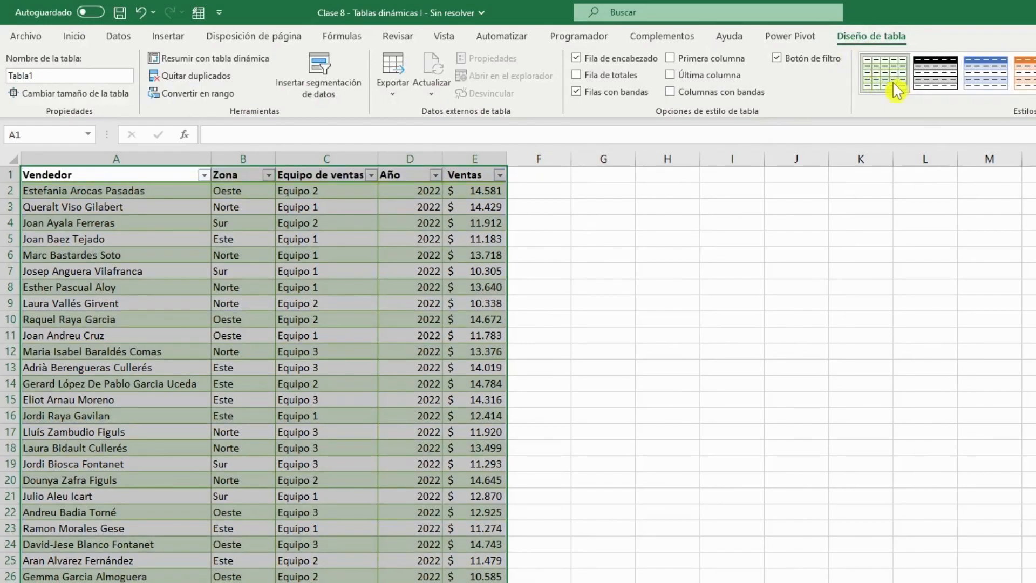
left_click(79, 80)
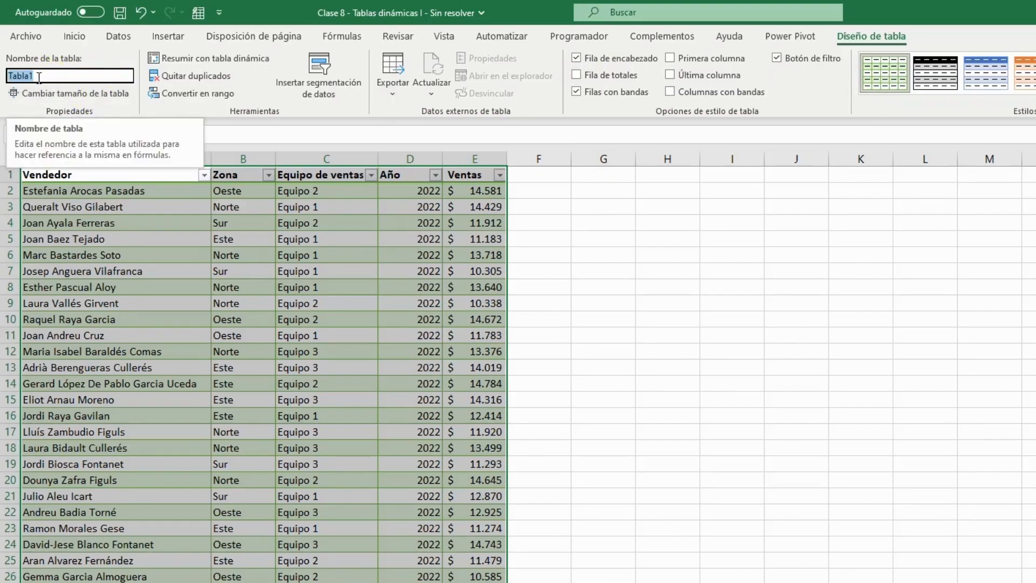
type("Ventas")
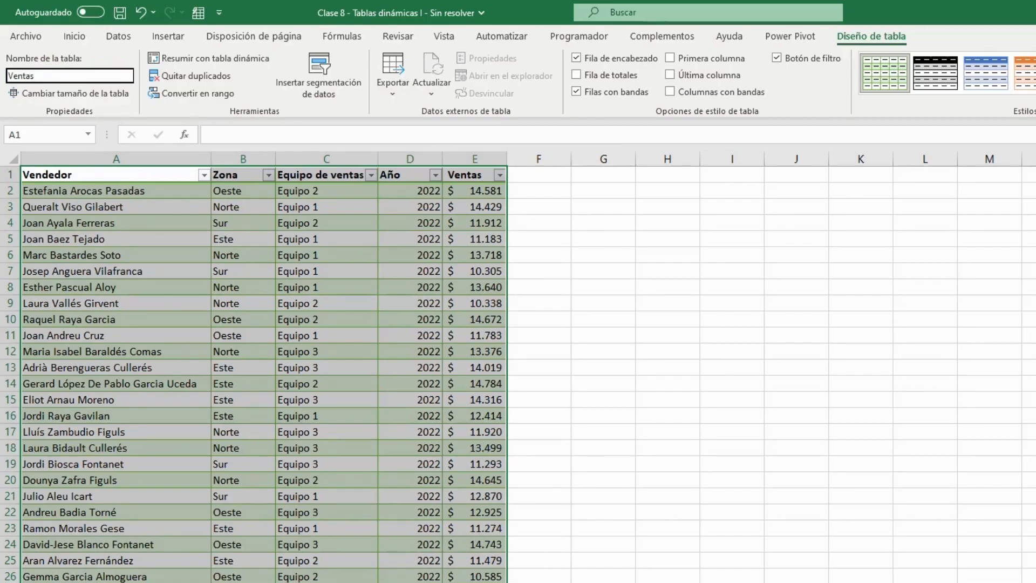
key("Return")
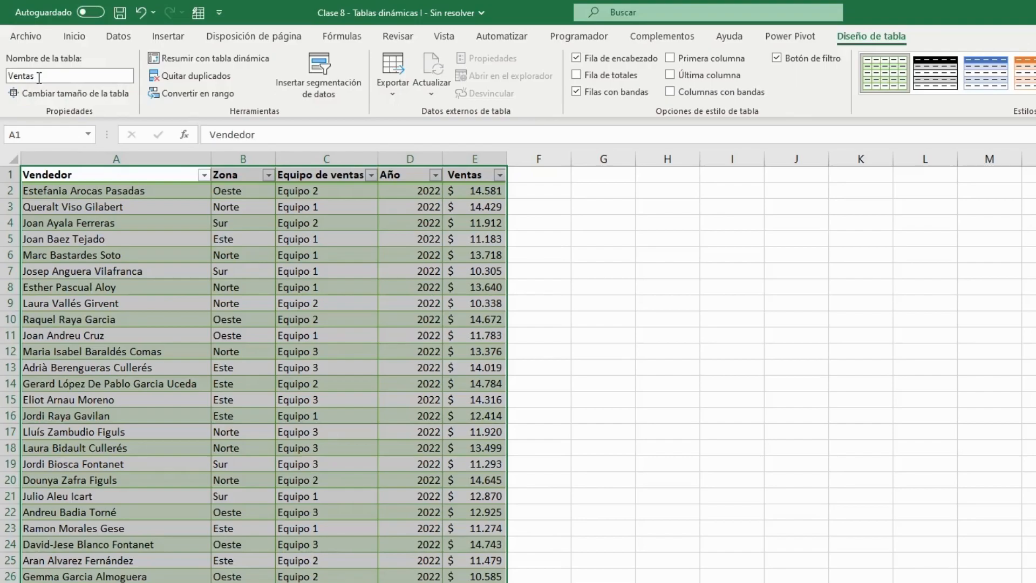
Start a pivot table based on the Ventas table.
left_click(281, 271)
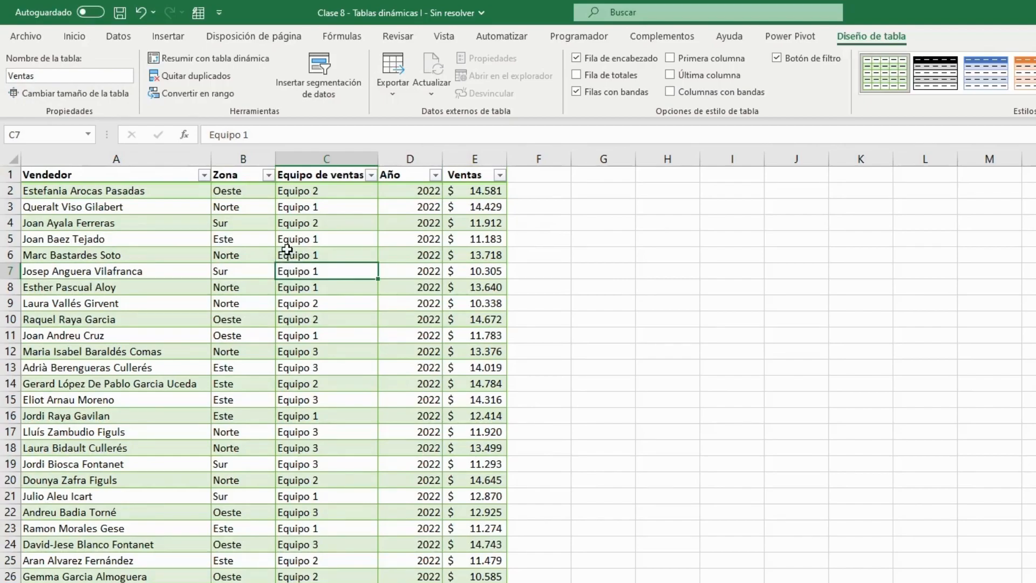
left_click(171, 41)
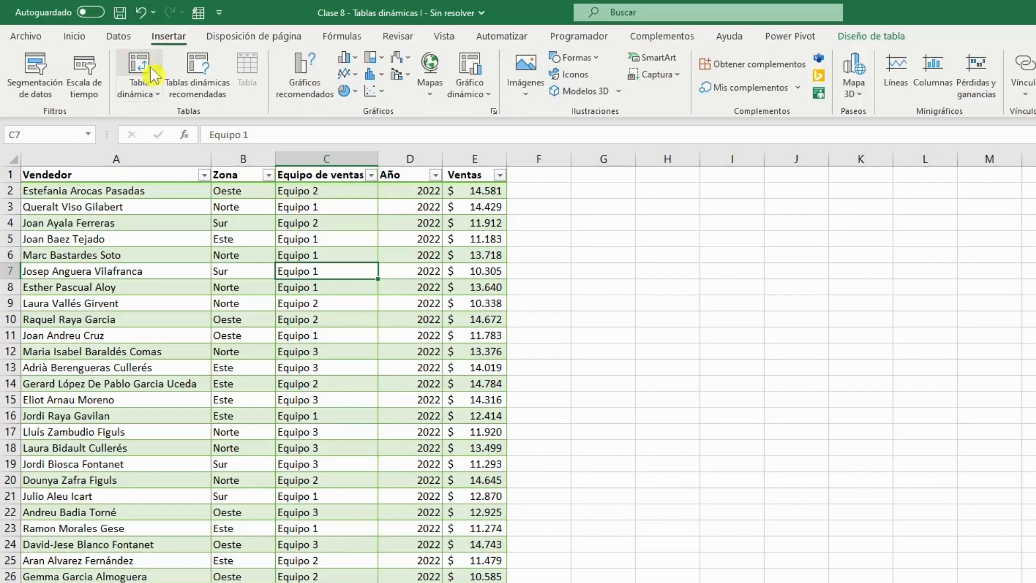
left_click(139, 77)
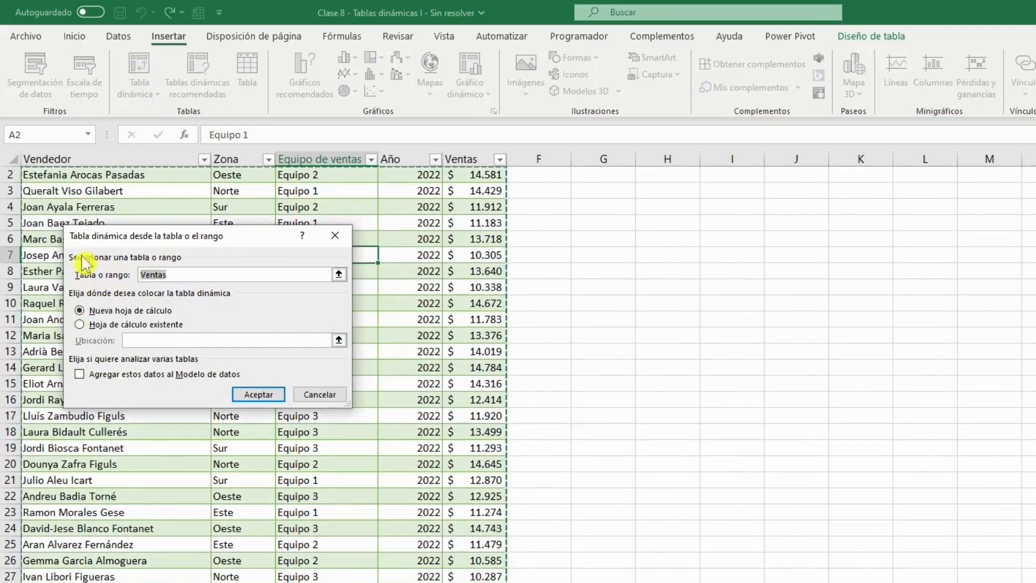
left_click(165, 275)
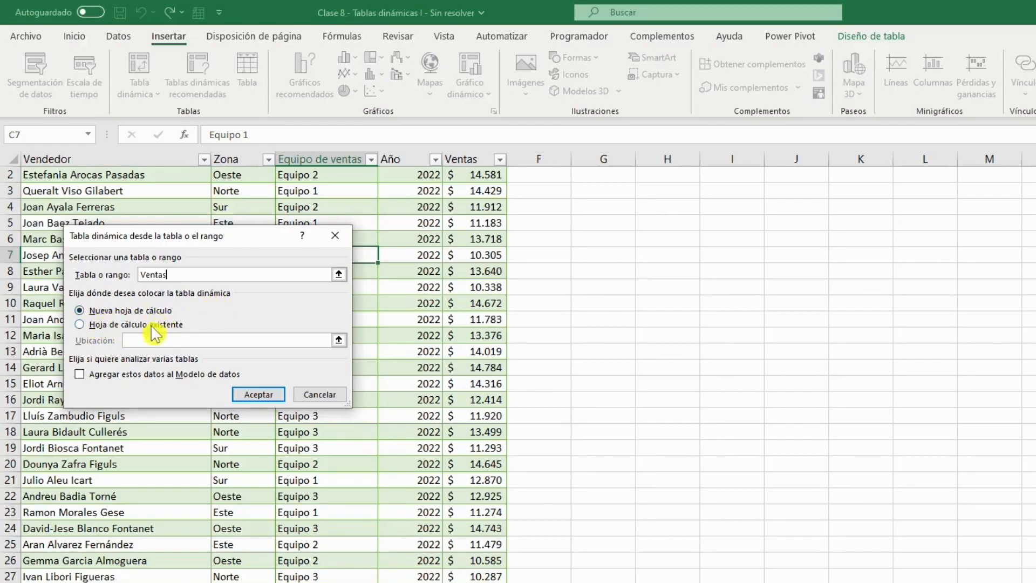
Try placing the pivot table on the existing worksheet at Introducción!$H$3.
left_click(113, 326)
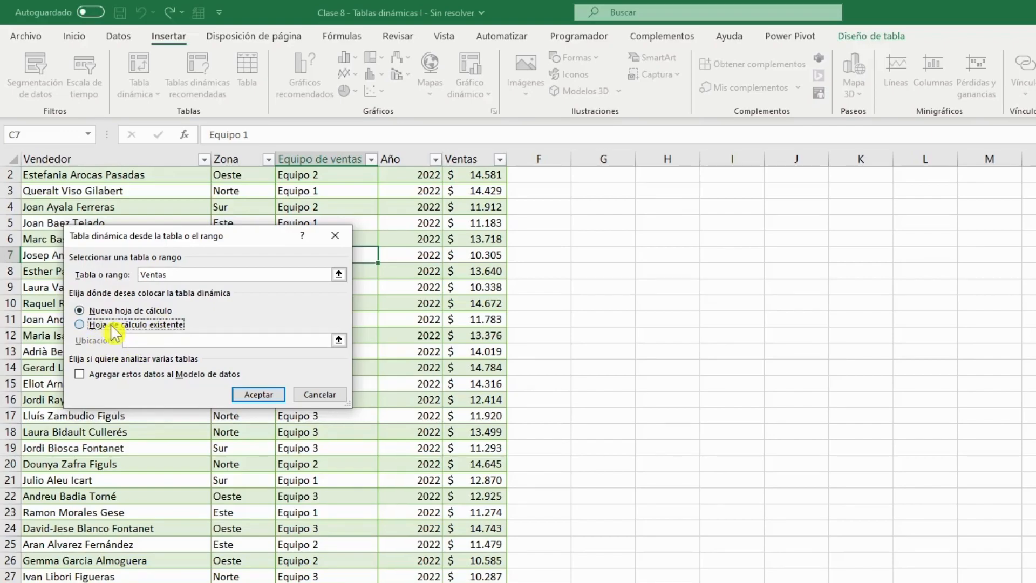
left_click(171, 341)
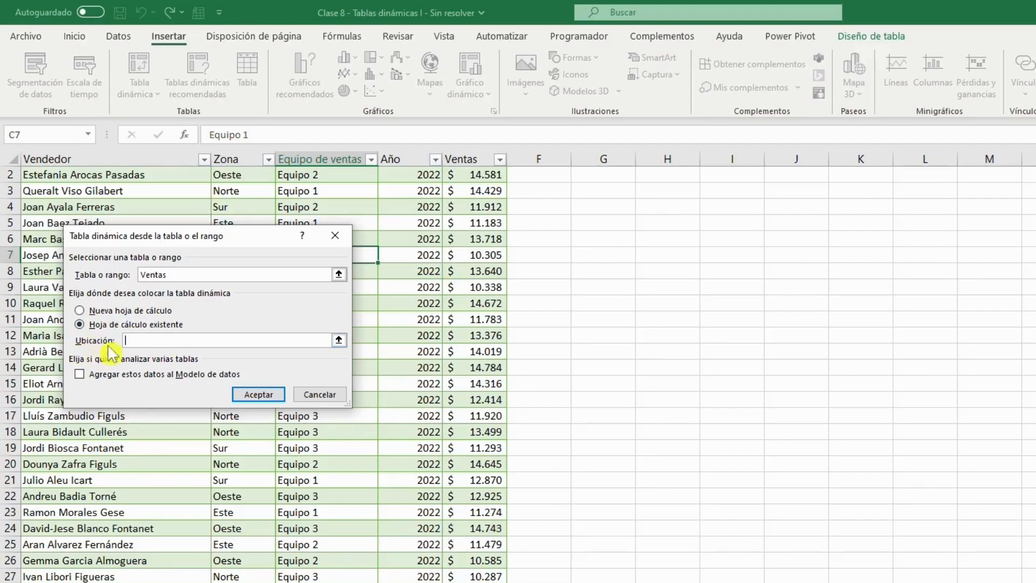
left_click(649, 192)
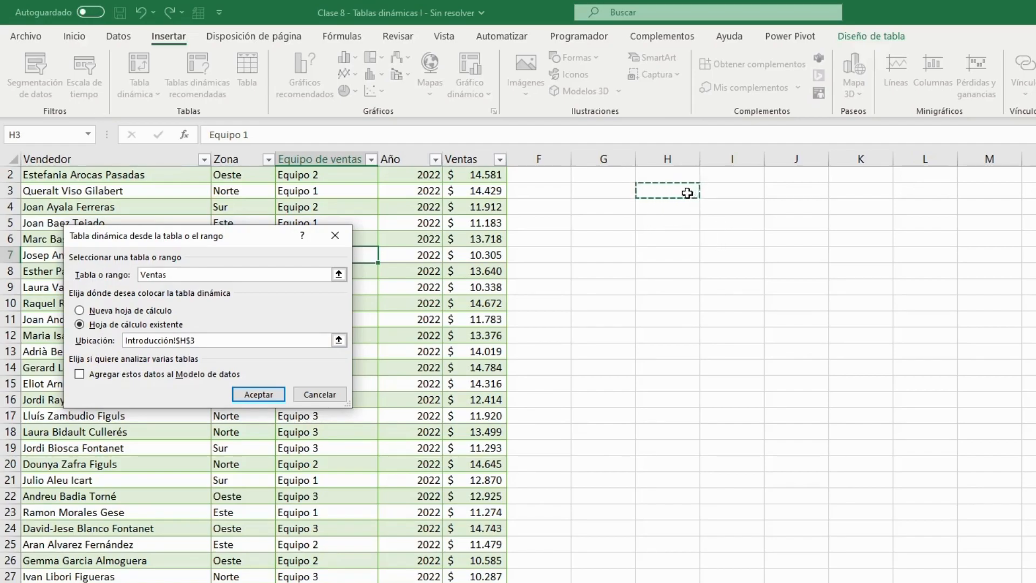
Set the pivot table's destination to a new worksheet and create it.
left_click(154, 310)
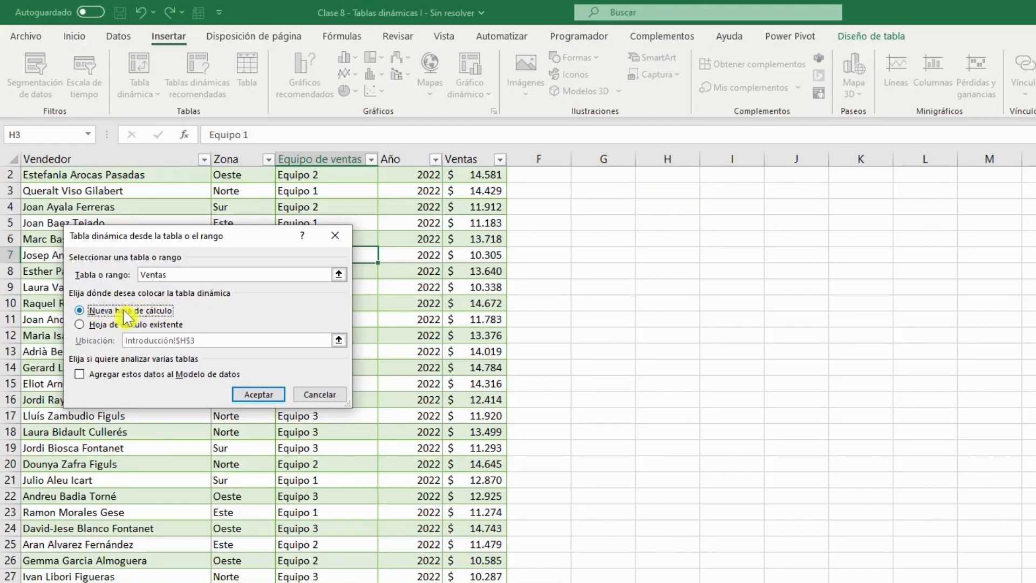
left_click(258, 394)
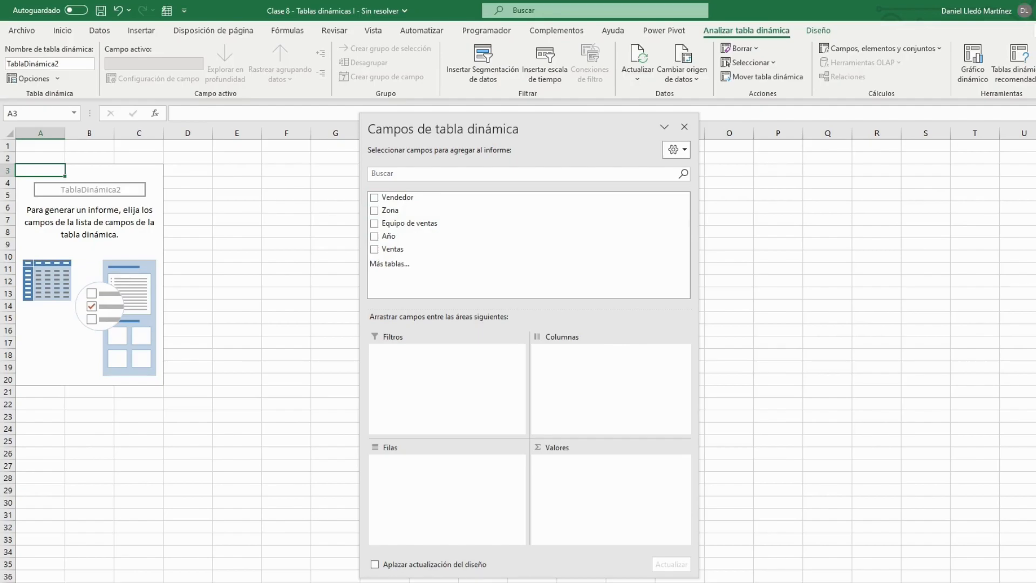
Review the source table's column headers Vendedor, Zona, Equipo de ventas, Año and Ventas.
left_click(103, 582)
scroll(144, 395, "up", 1)
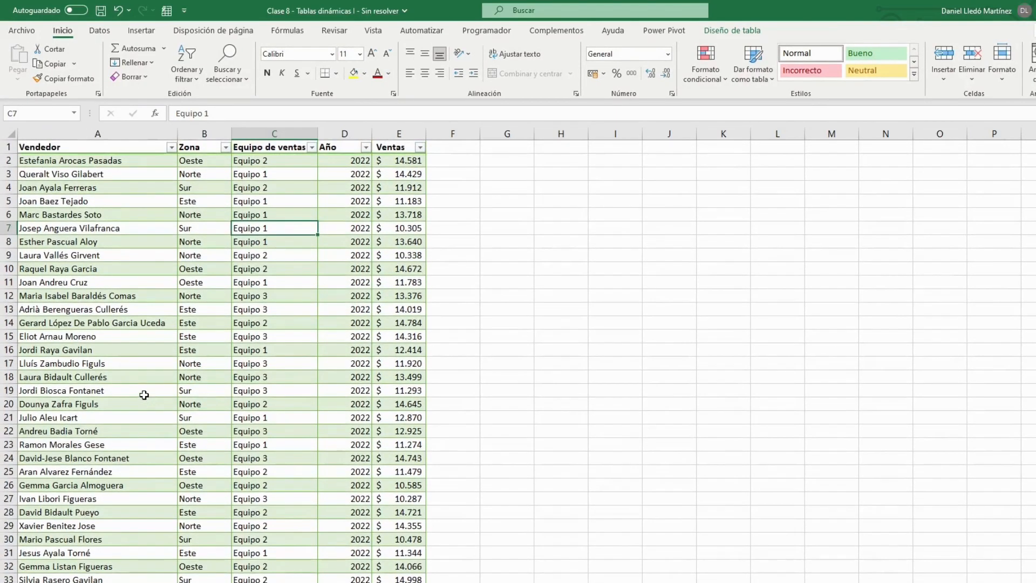
left_click(127, 148)
left_click(198, 148)
left_click(248, 148)
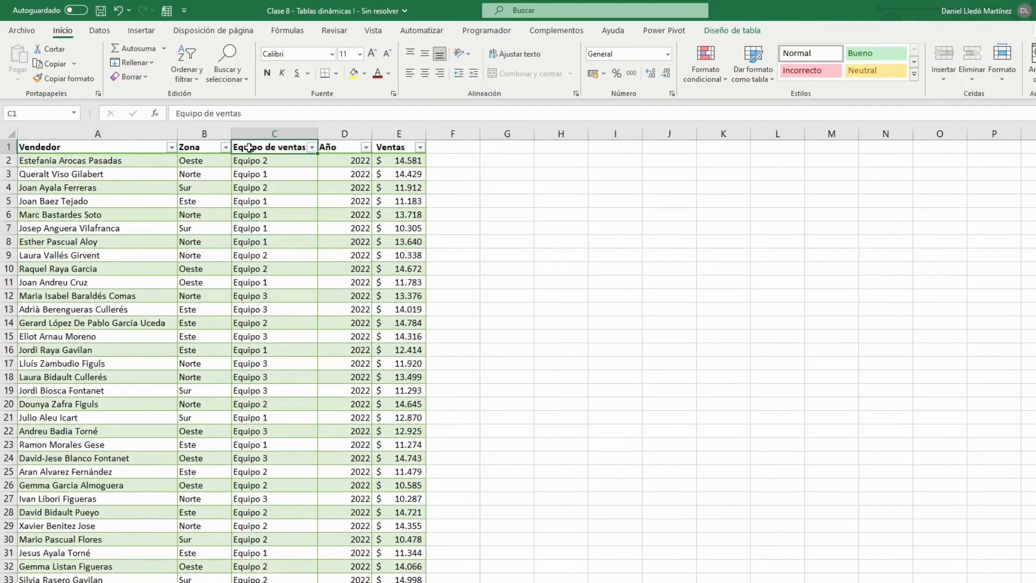
left_click(328, 147)
left_click(390, 146)
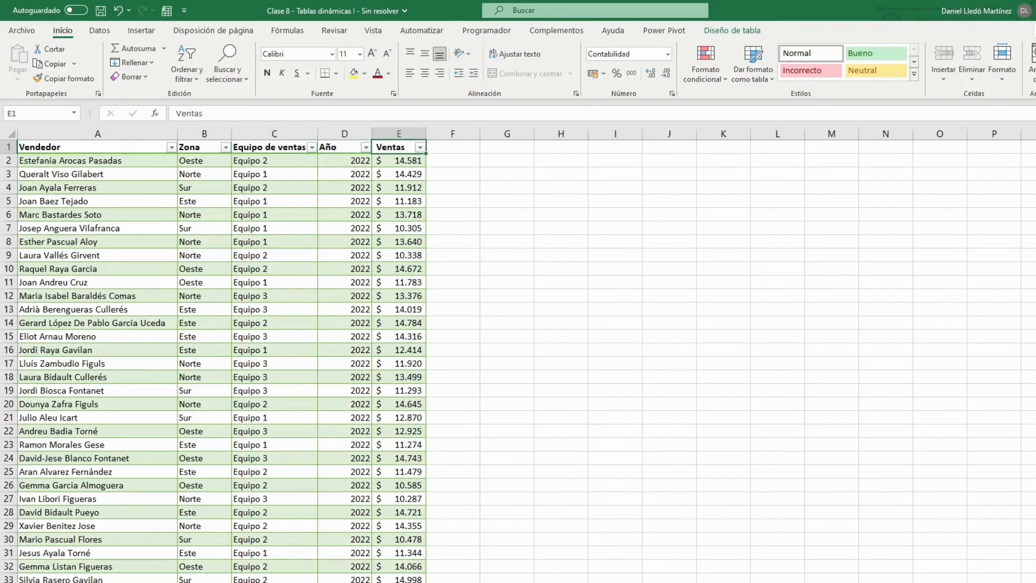
Return to the pivot table sheet and add the Equipo de ventas field to the rows area.
left_click(60, 582)
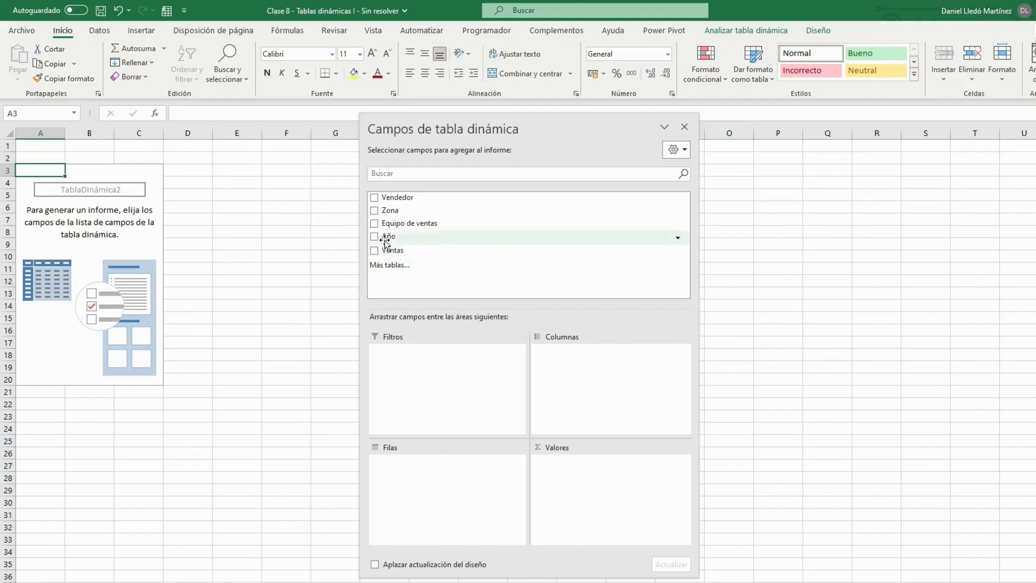
left_click_drag(396, 225, 427, 236)
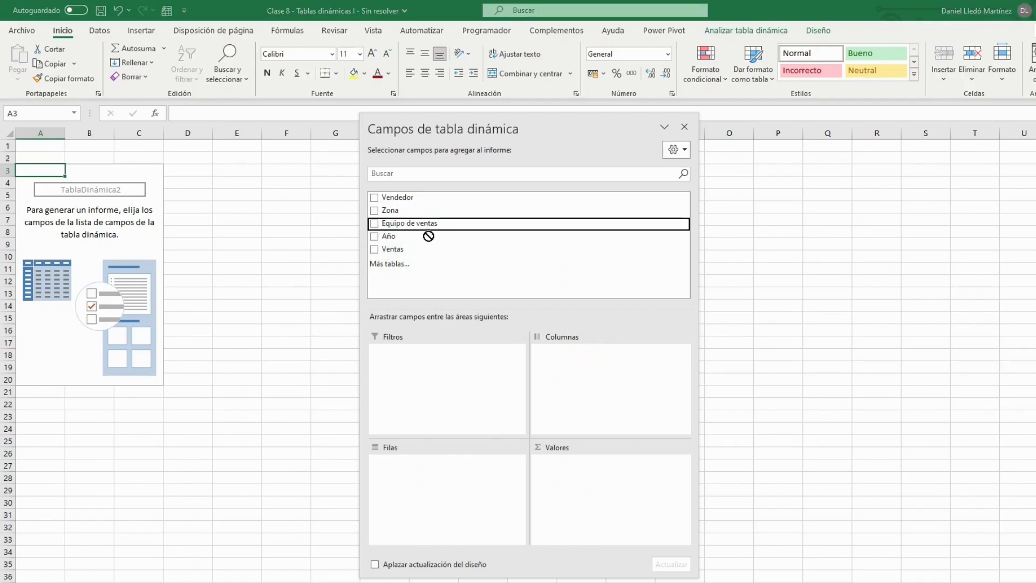
left_click_drag(452, 322, 421, 491)
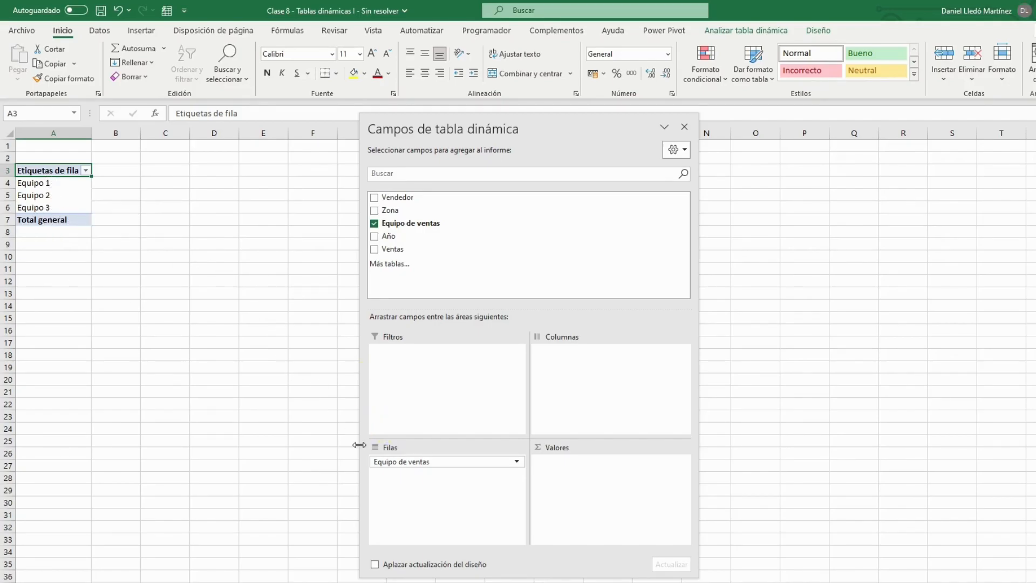
Move Equipo de ventas from rows to columns and look at the team headings across the pivot table.
left_click_drag(387, 465, 584, 361)
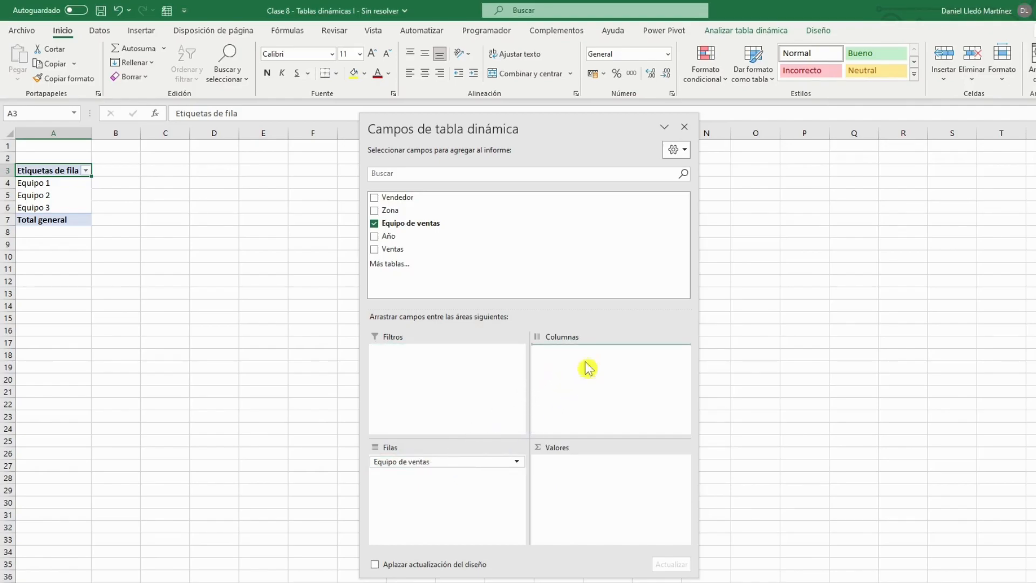
left_click_drag(531, 126, 568, 123)
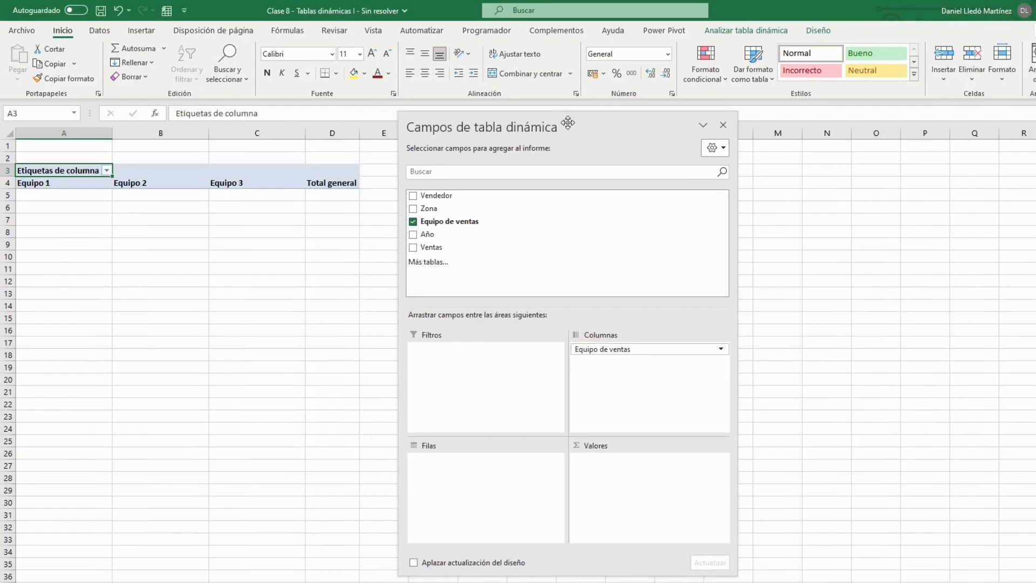
left_click_drag(43, 183, 223, 178)
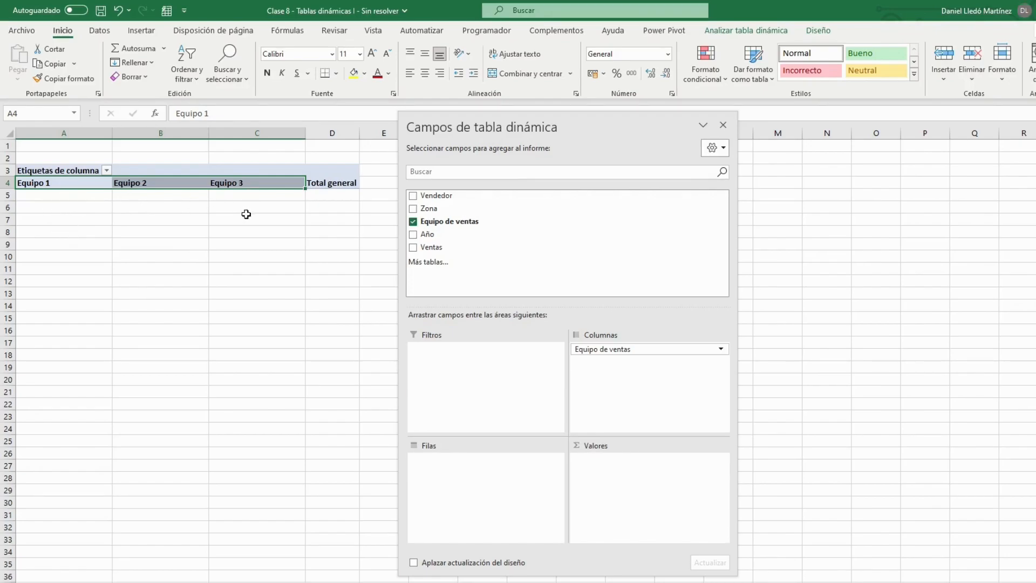
Move Equipo de ventas to the report filters and view the filter's list of teams without applying one.
left_click_drag(632, 349, 463, 364)
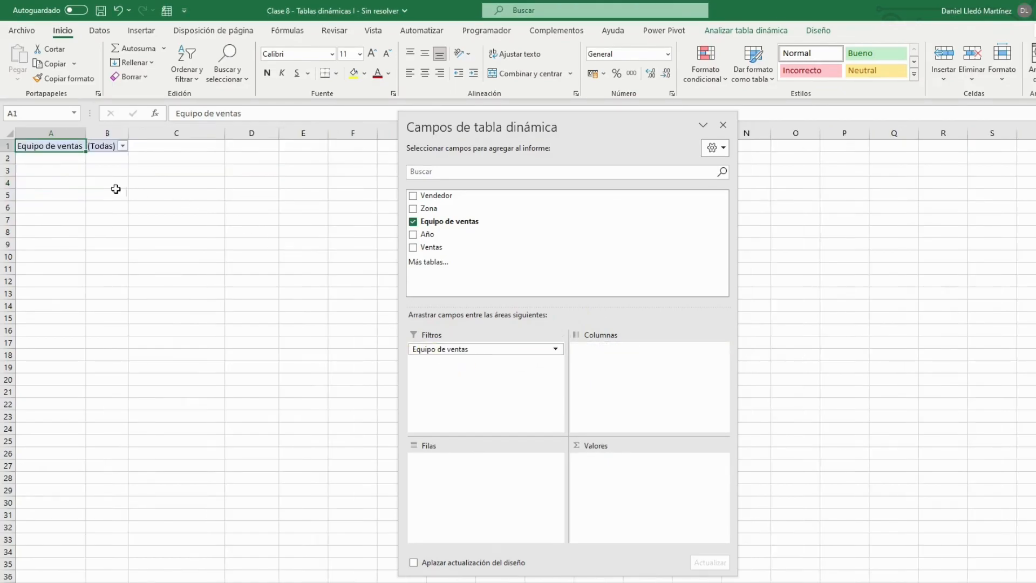
left_click(123, 146)
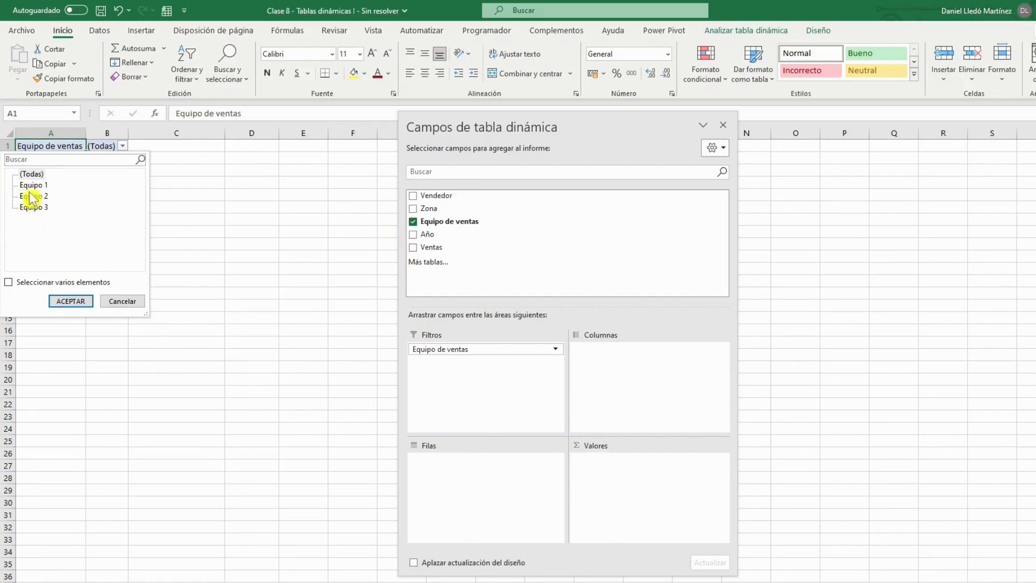
left_click(117, 302)
Move Equipo de ventas back to the rows area and add Año below it, checking the years under each team.
left_click_drag(434, 349, 458, 483)
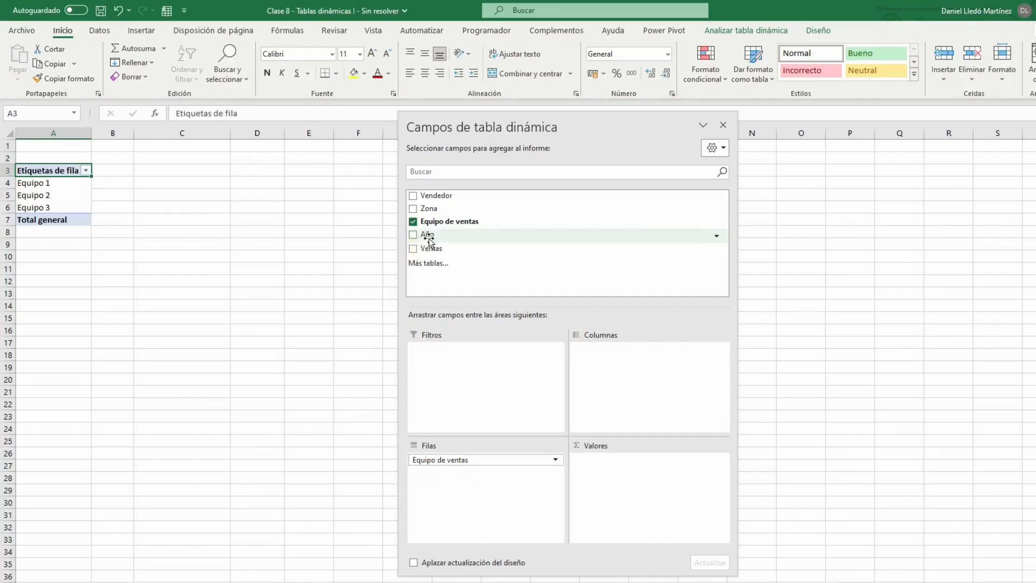
left_click_drag(428, 237, 433, 236)
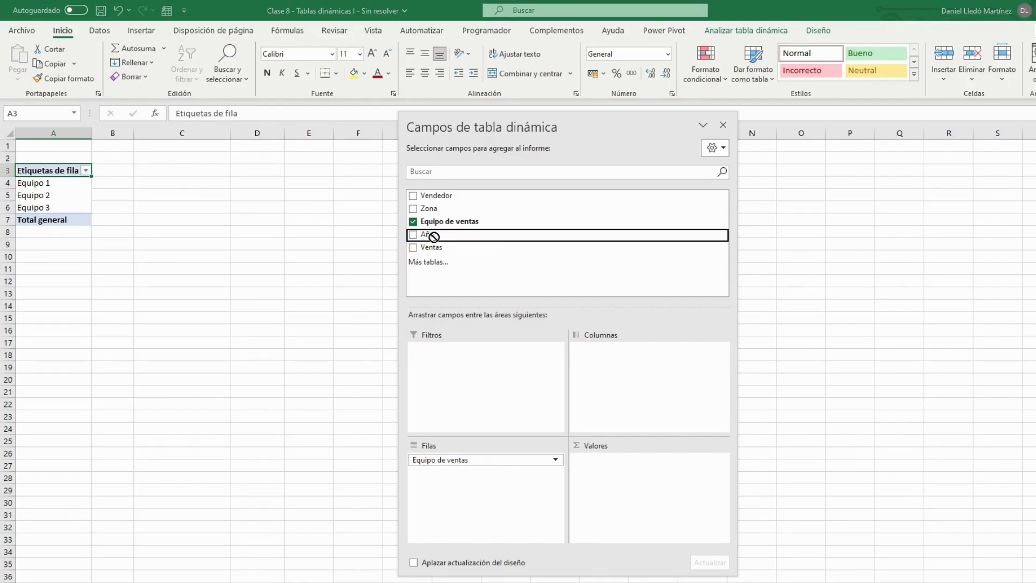
left_click_drag(450, 296, 447, 473)
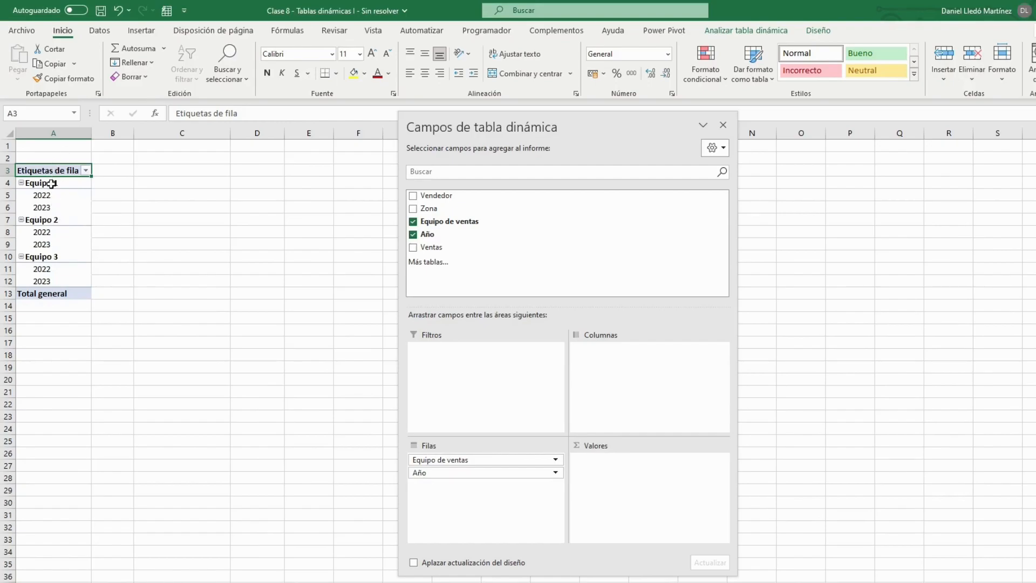
left_click_drag(49, 196, 45, 281)
left_click(53, 246)
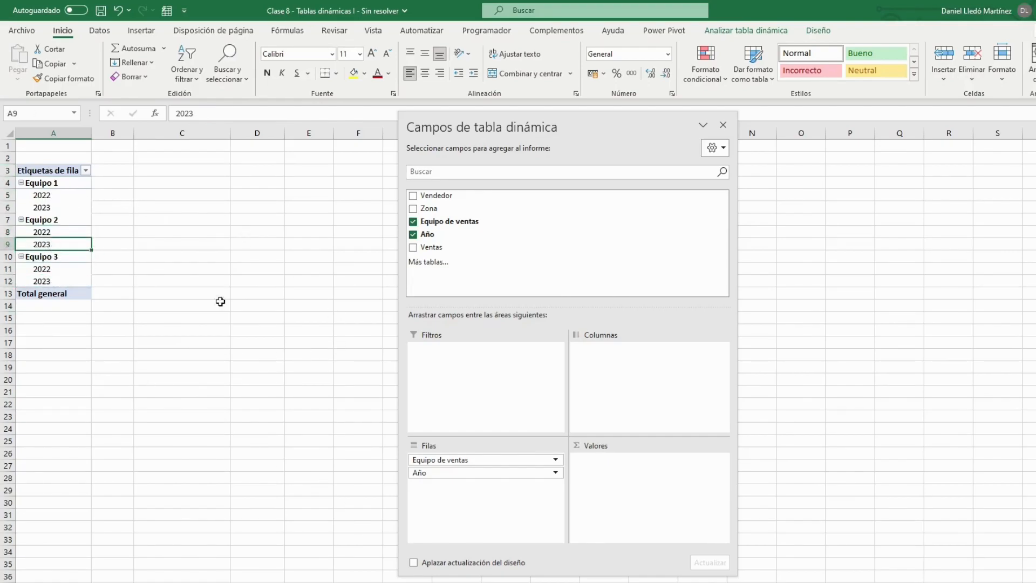
Move Año from rows to the columns area and narrow column B of the pivot table.
left_click_drag(469, 472, 627, 362)
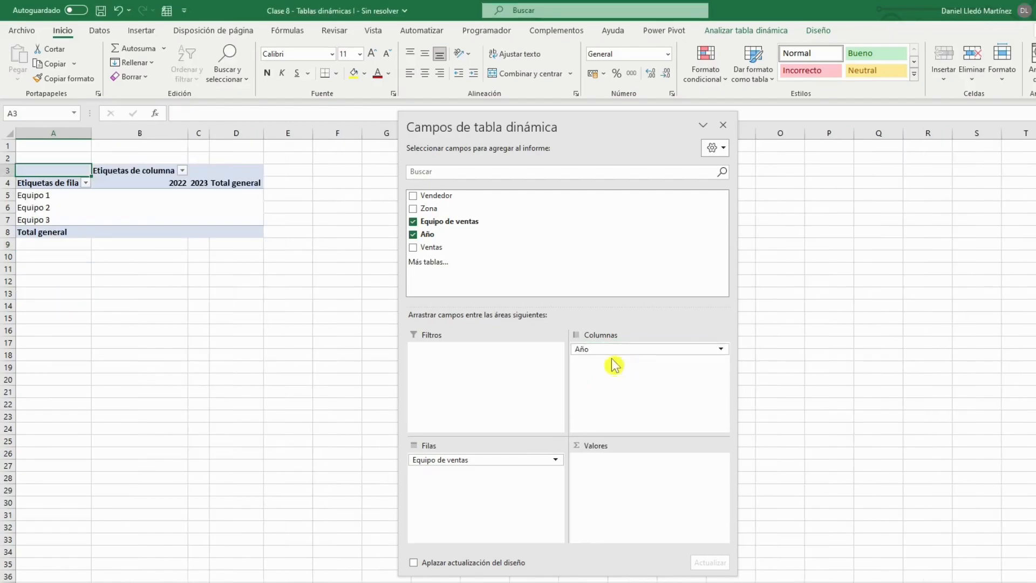
left_click_drag(186, 128, 165, 138)
left_click_drag(132, 183, 166, 176)
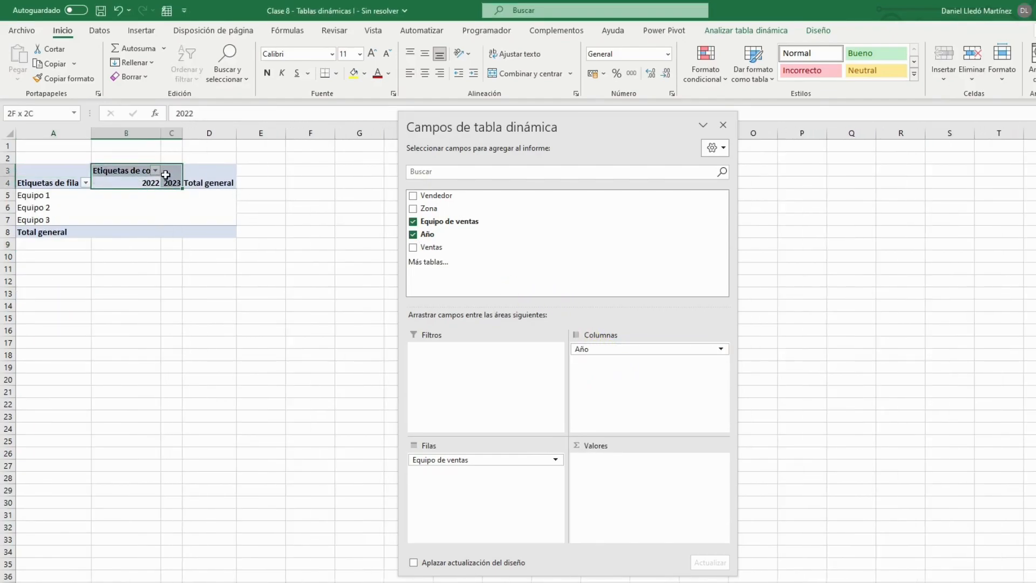
left_click(209, 183)
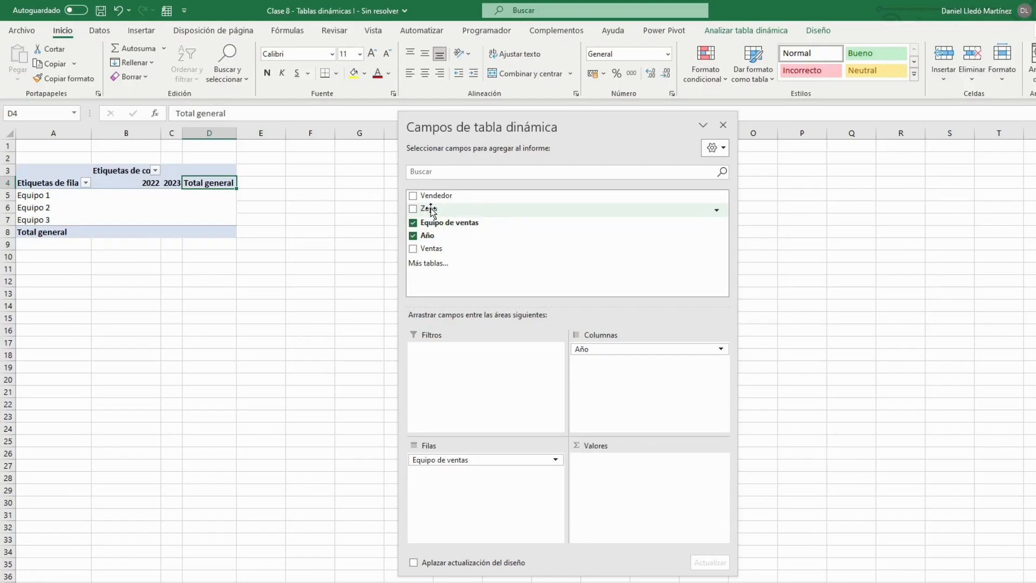
Add Ventas to the values area as a sum and check the sales figures in the source table's Ventas column.
left_click_drag(430, 249, 594, 481)
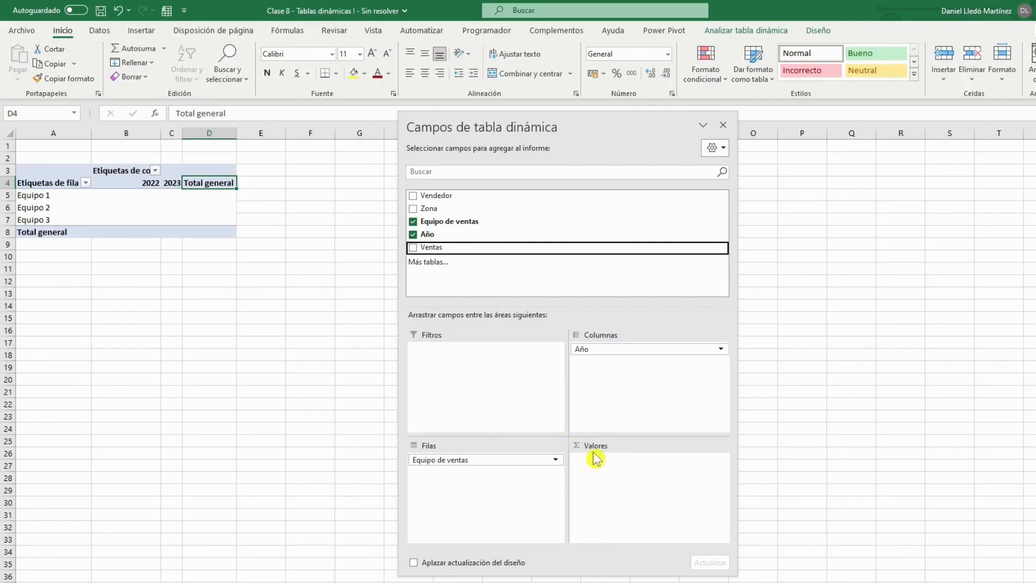
left_click_drag(433, 251, 624, 471)
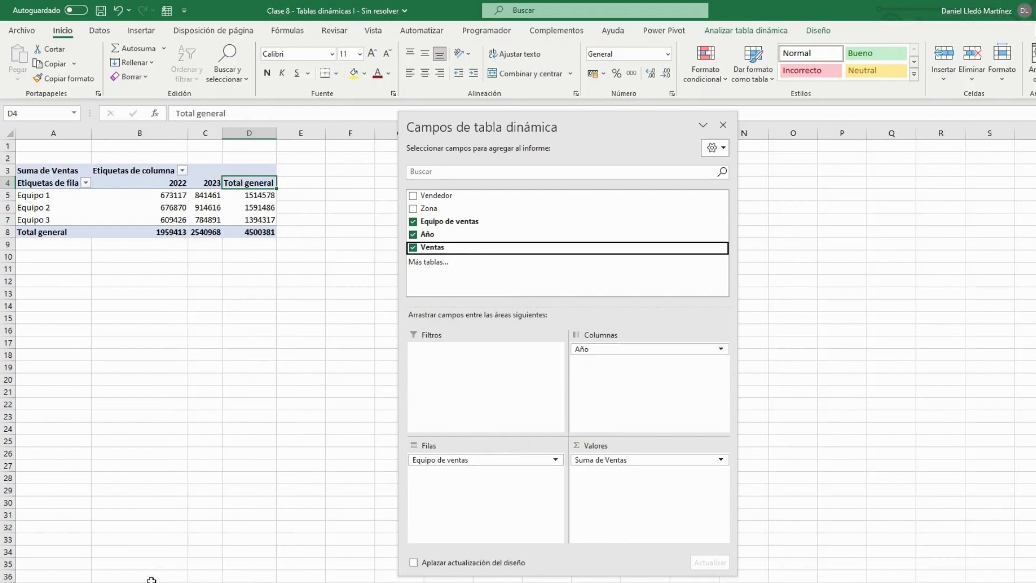
left_click(183, 582)
left_click_drag(406, 162, 405, 201)
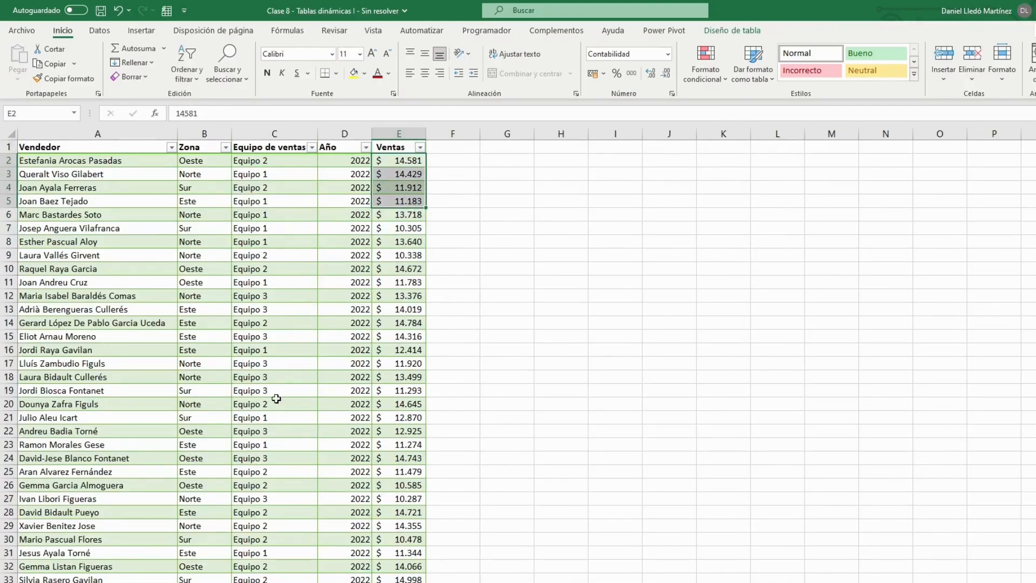
left_click(135, 582)
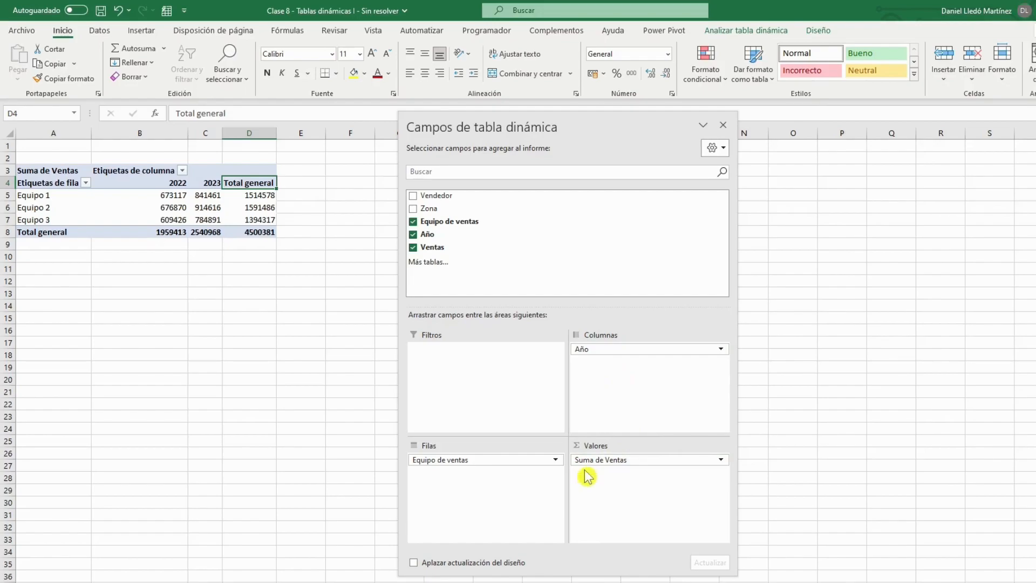
Try the Promedio, Máx. and Mín. calculations in the Suma de Ventas value field settings, then cancel.
left_click(710, 462)
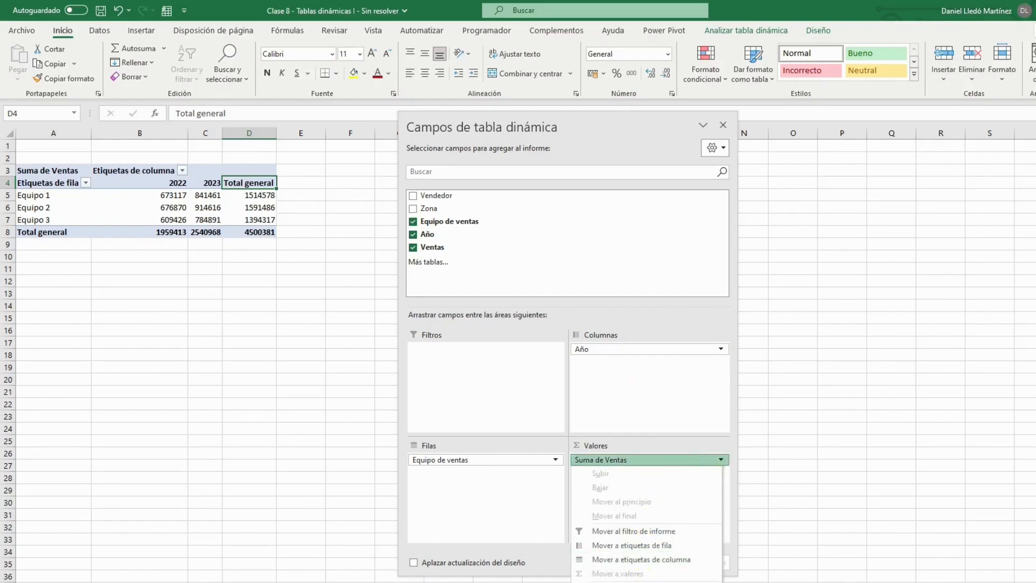
left_click(637, 582)
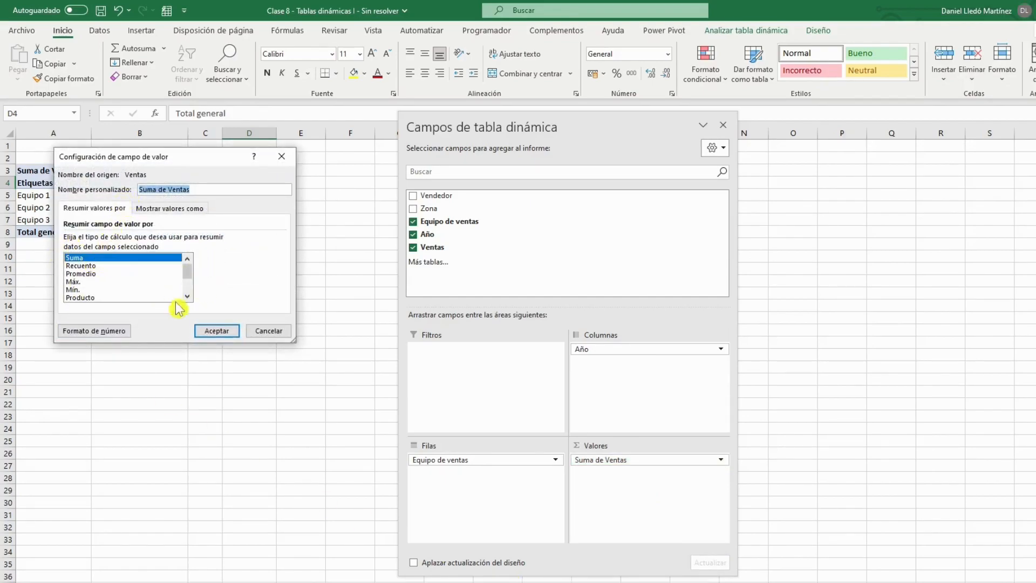
left_click(92, 273)
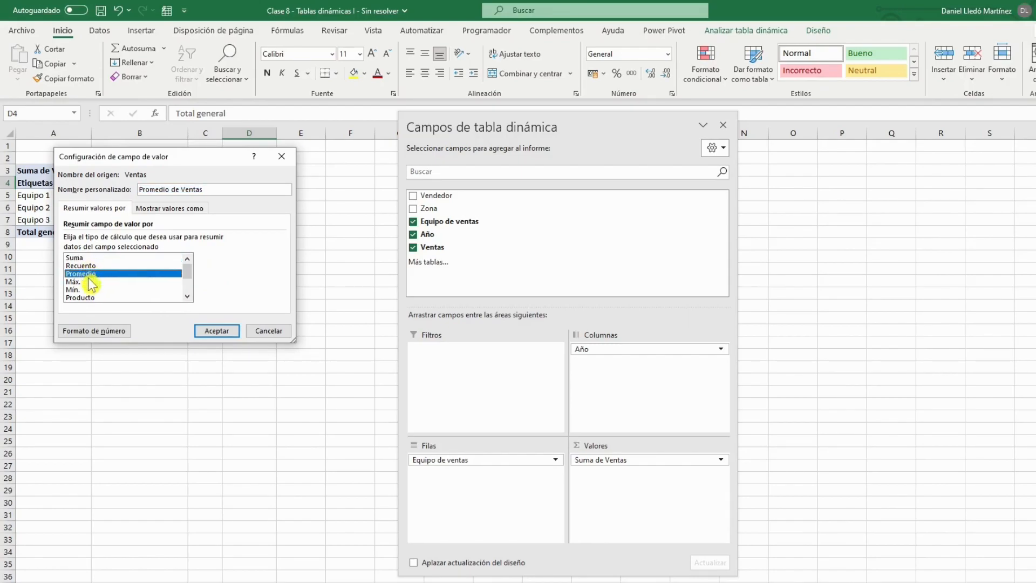
left_click(90, 282)
left_click(90, 290)
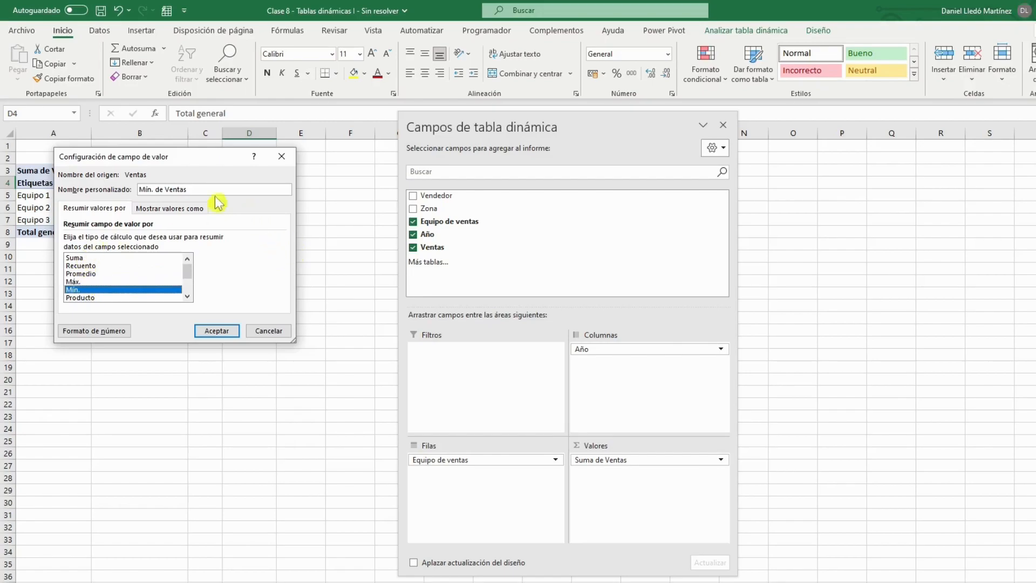
left_click(278, 339)
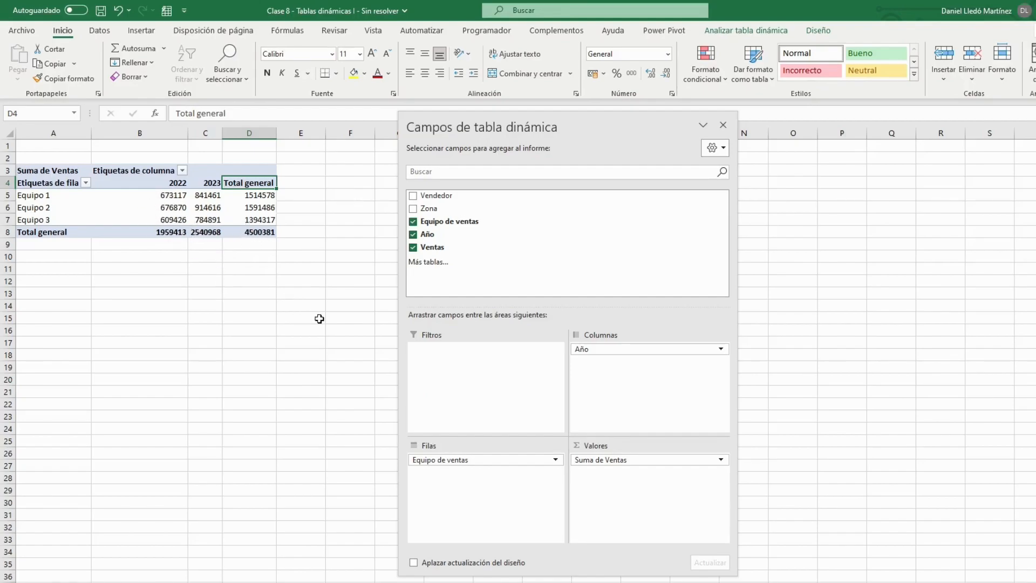
Format all sales figures and totals in the pivot table as dollar accounting values without decimals.
left_click_drag(173, 197, 263, 234)
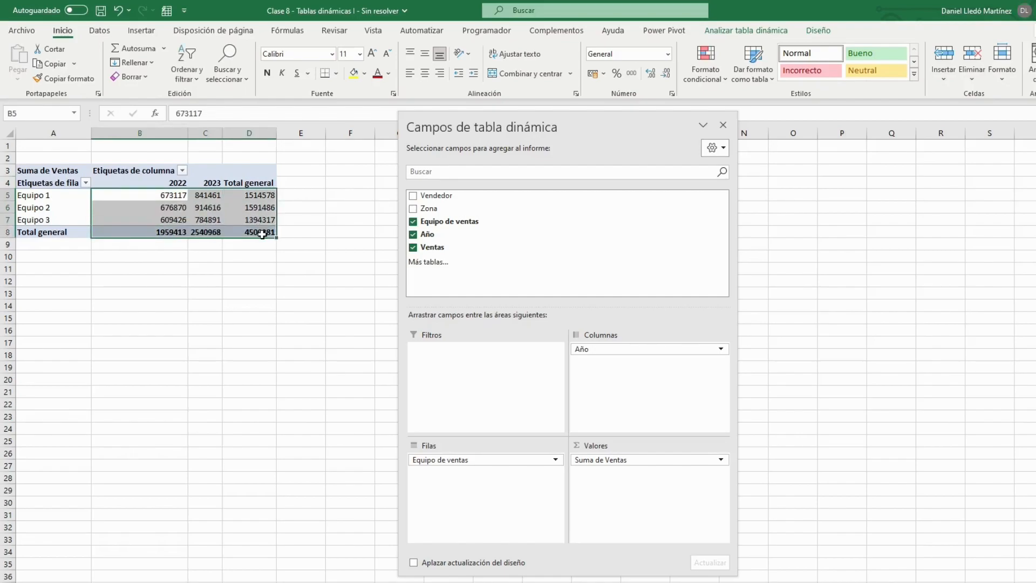
left_click(603, 75)
left_click(618, 105)
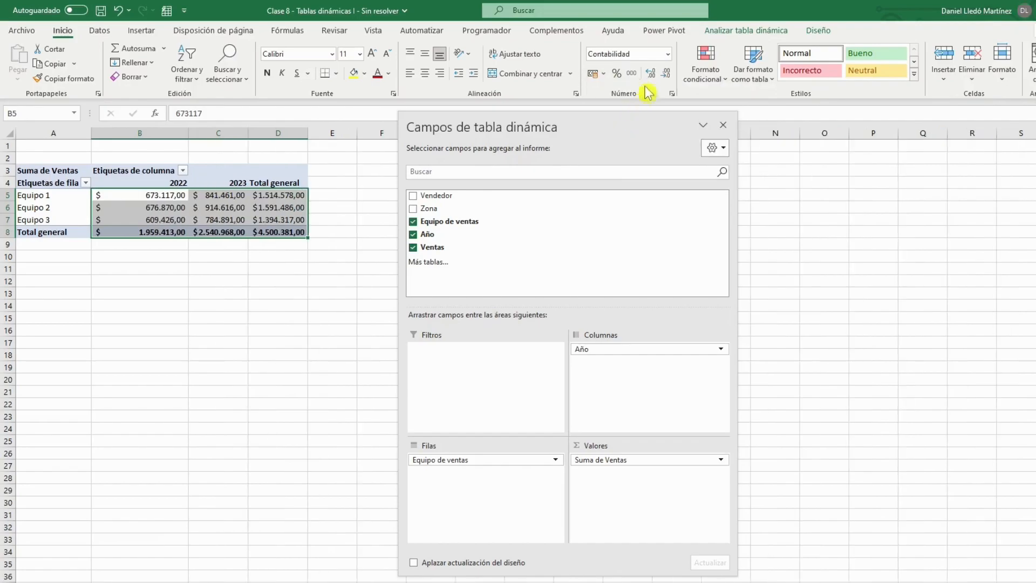
left_click(667, 75)
left_click(667, 76)
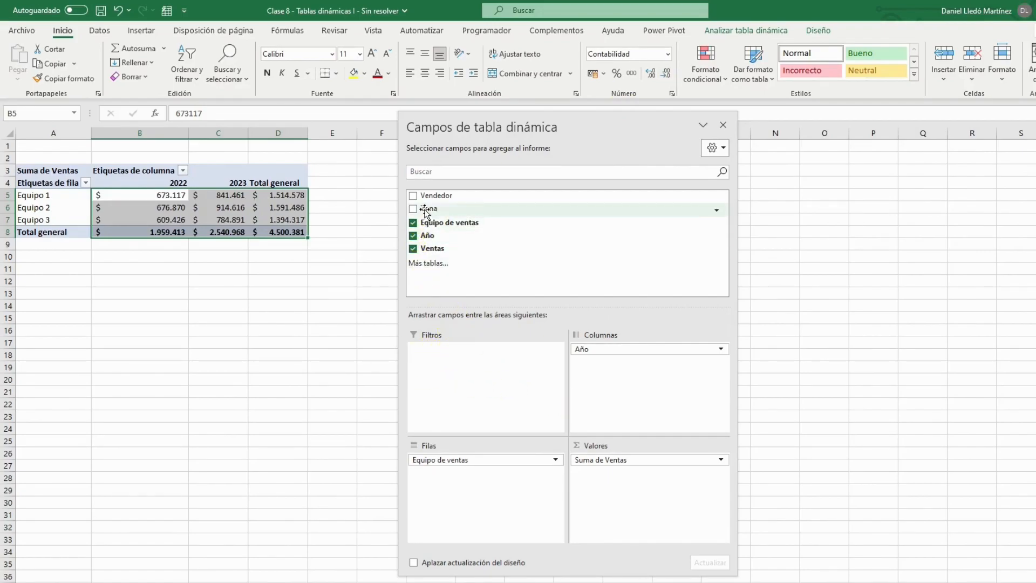
Add Zona to the filters area of the pivot table and open its list of zones.
left_click_drag(428, 210, 456, 380)
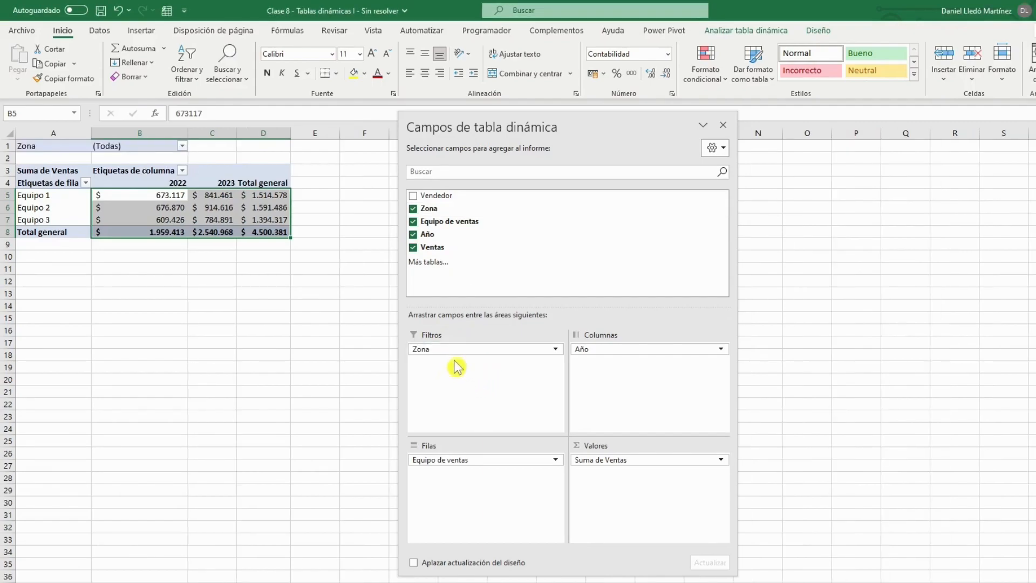
left_click(255, 210)
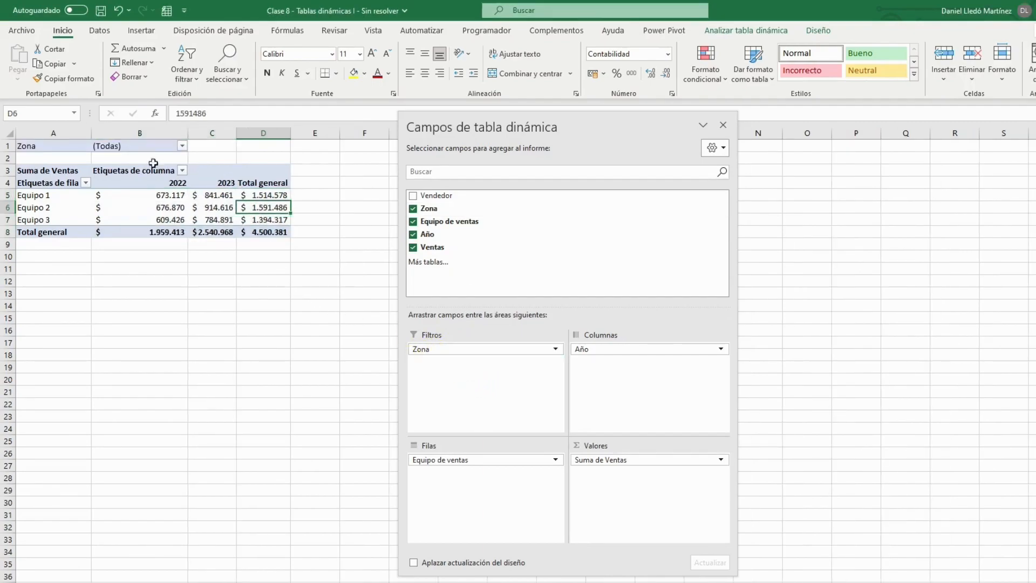
left_click(183, 147)
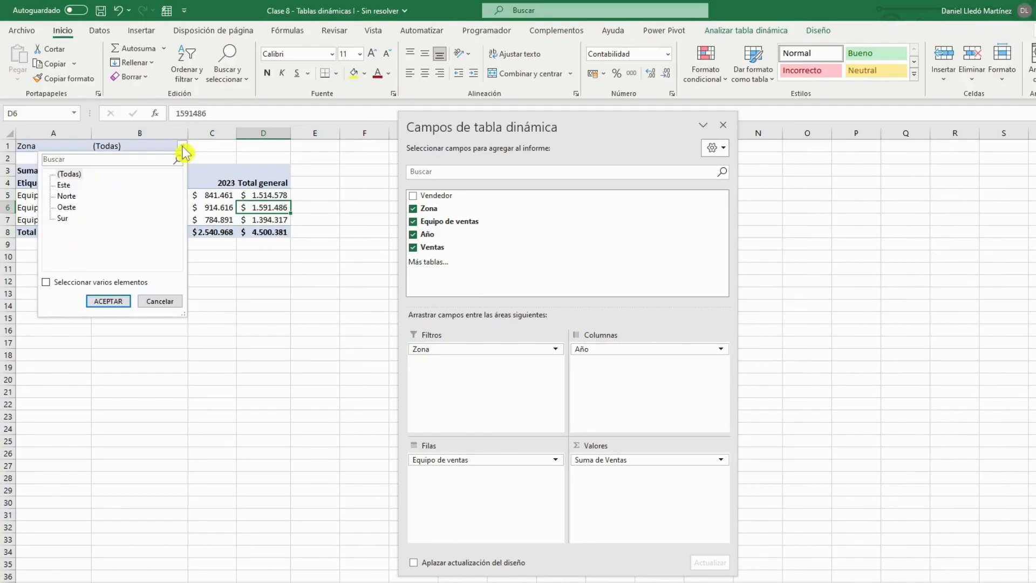
Try selecting multiple items in the Zona filter by excluding Este and Norte, and turn multiple selection off again.
left_click(84, 287)
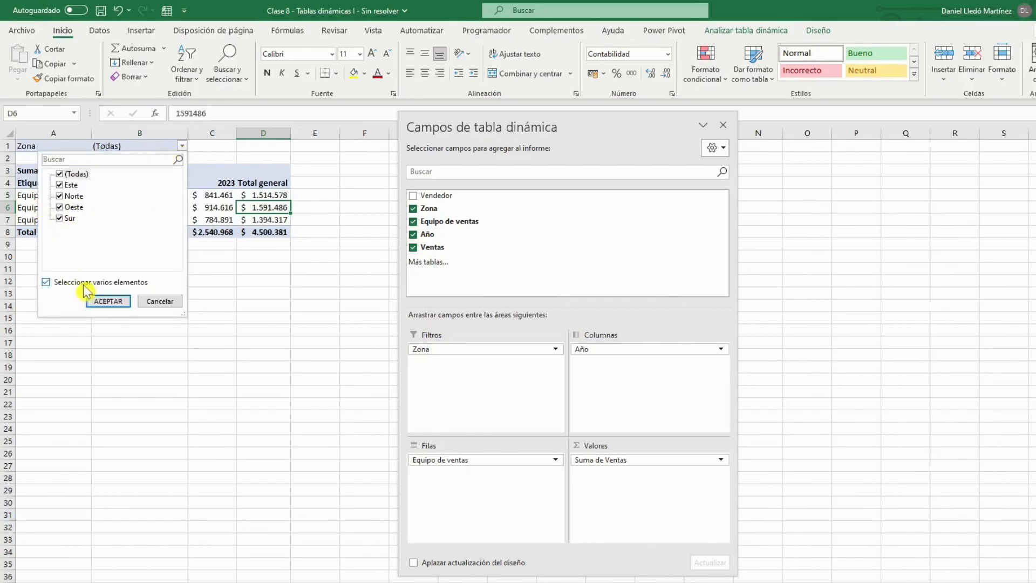
left_click(60, 185)
left_click(60, 196)
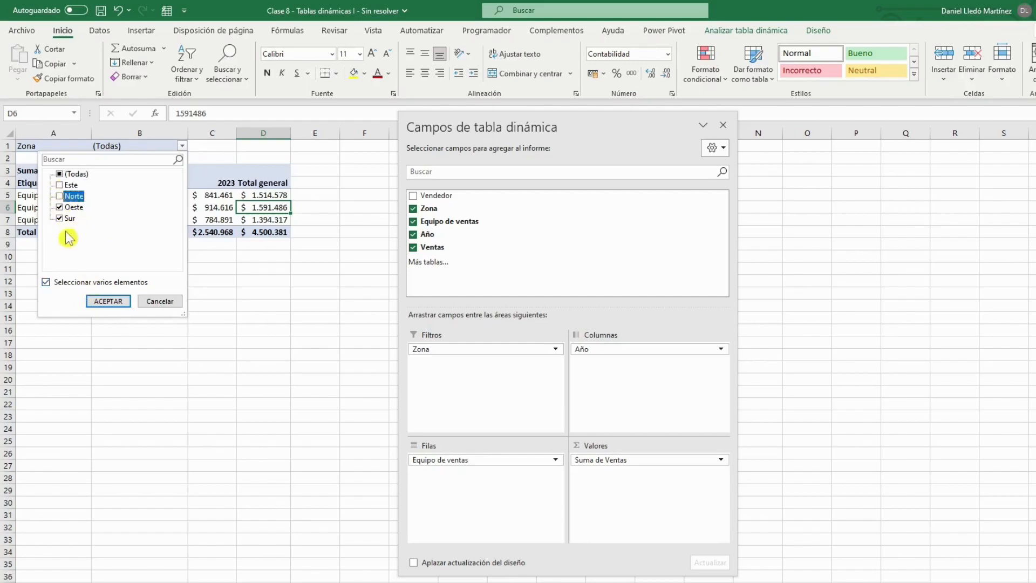
left_click(61, 282)
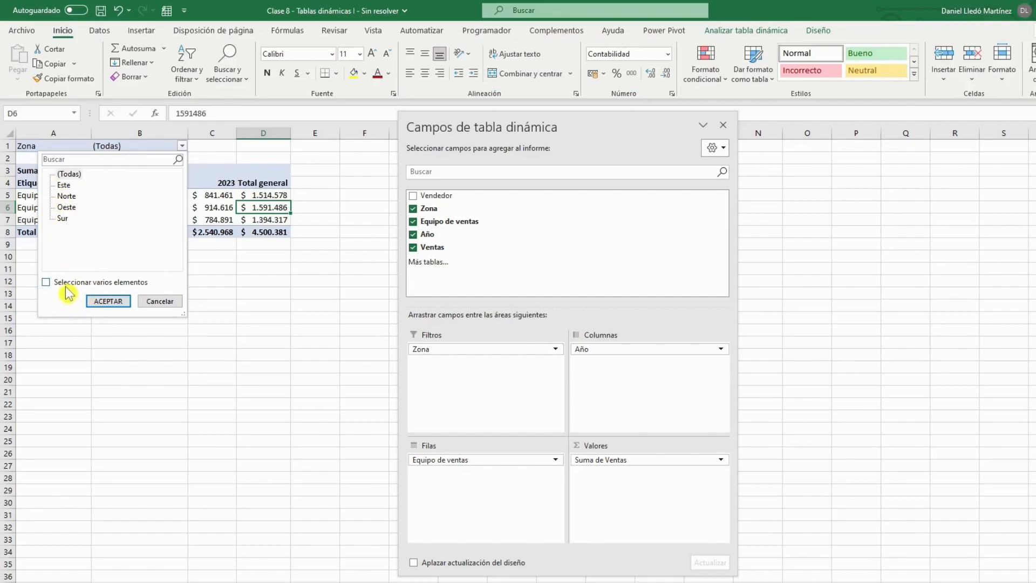
Filter the pivot table to the Norte zone and check the team sales for 2022.
left_click(66, 196)
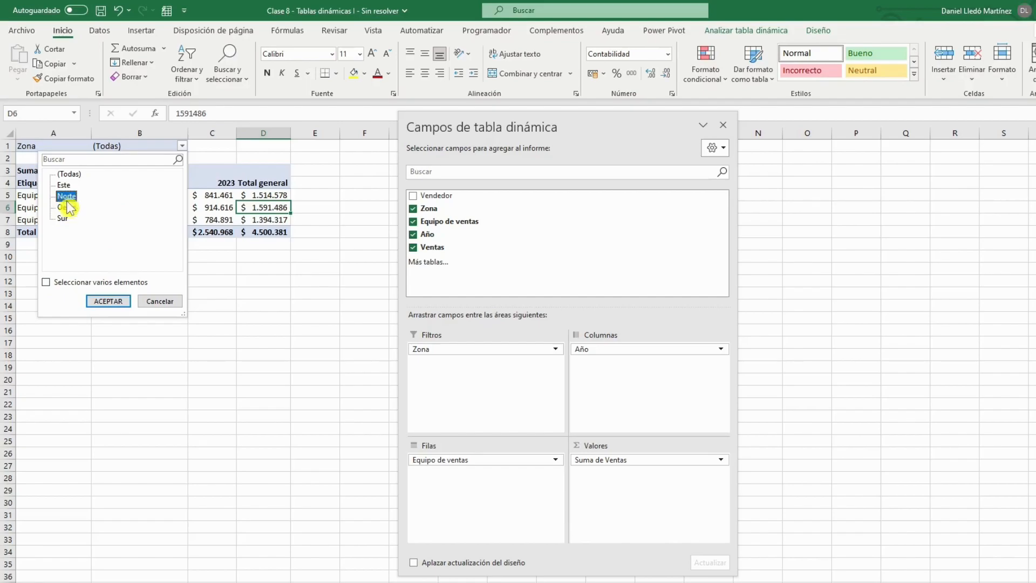
left_click(110, 306)
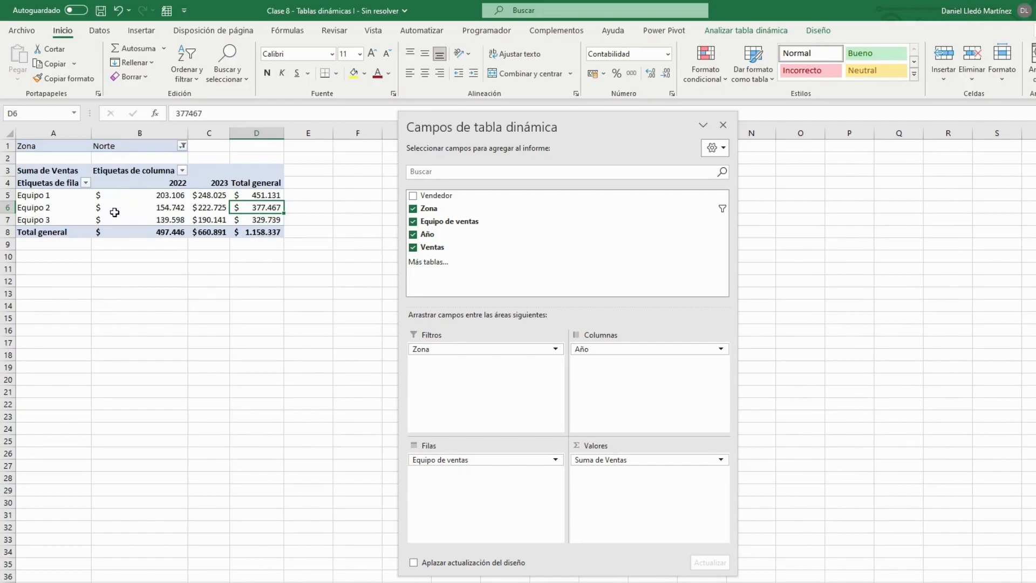
left_click(139, 146)
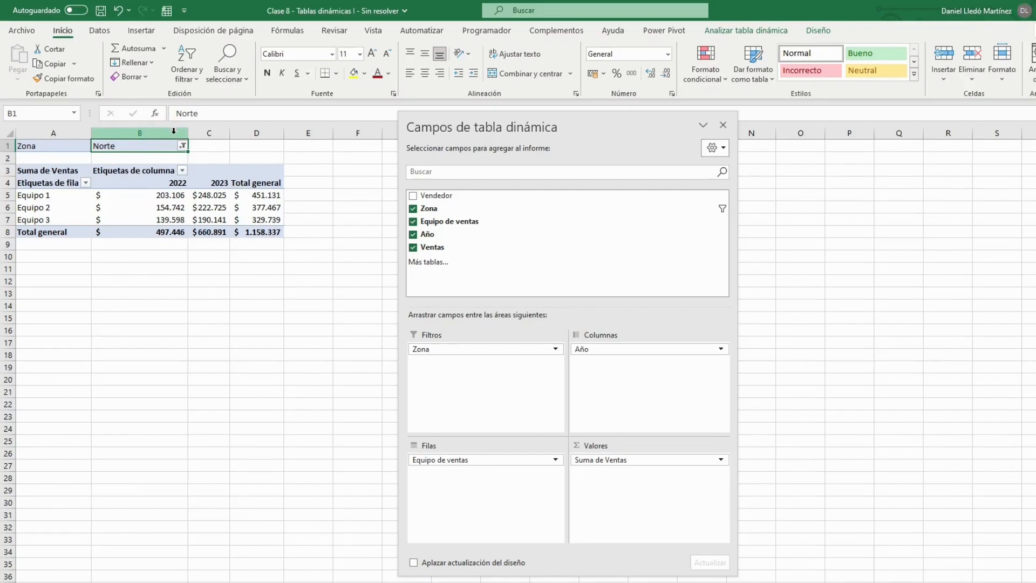
mouse_move(166, 197)
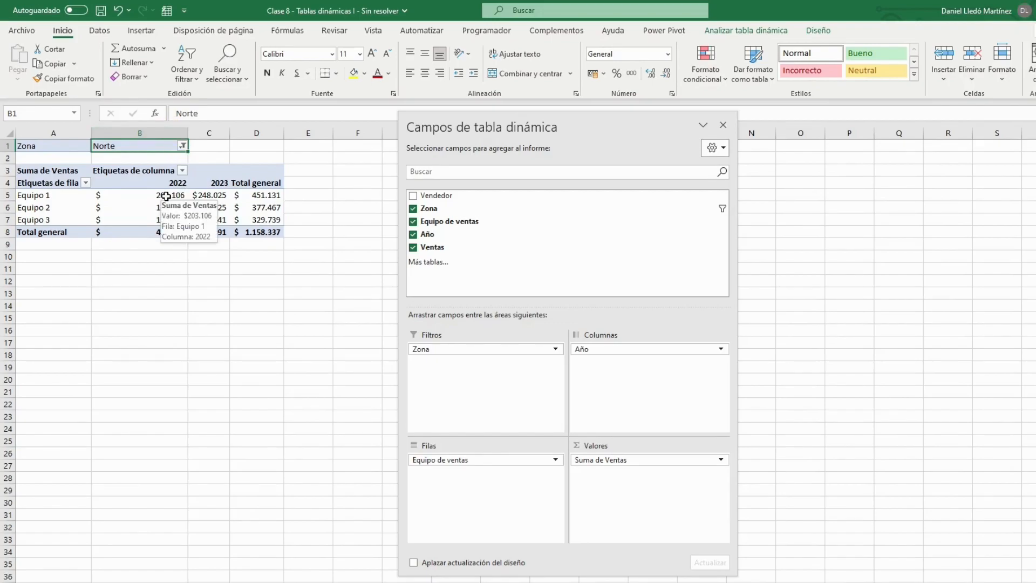
Switch the Zona filter of the pivot table to Oeste.
left_click(183, 145)
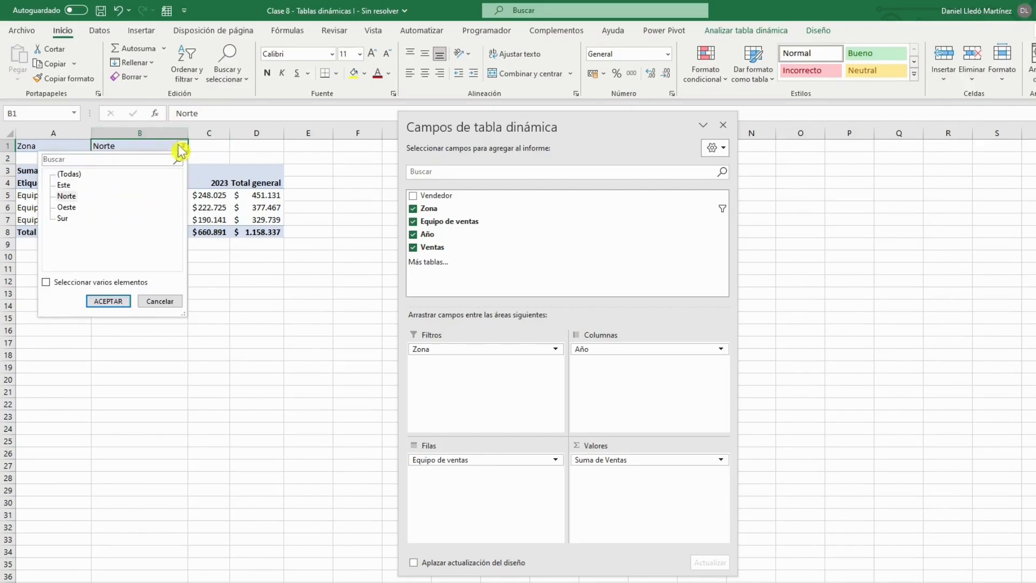
left_click(67, 207)
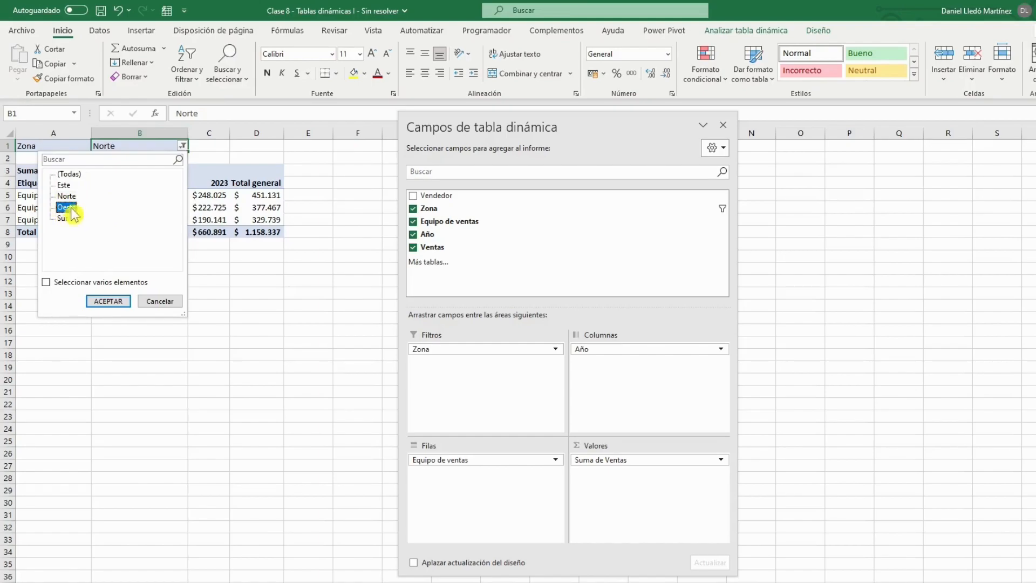
left_click(113, 300)
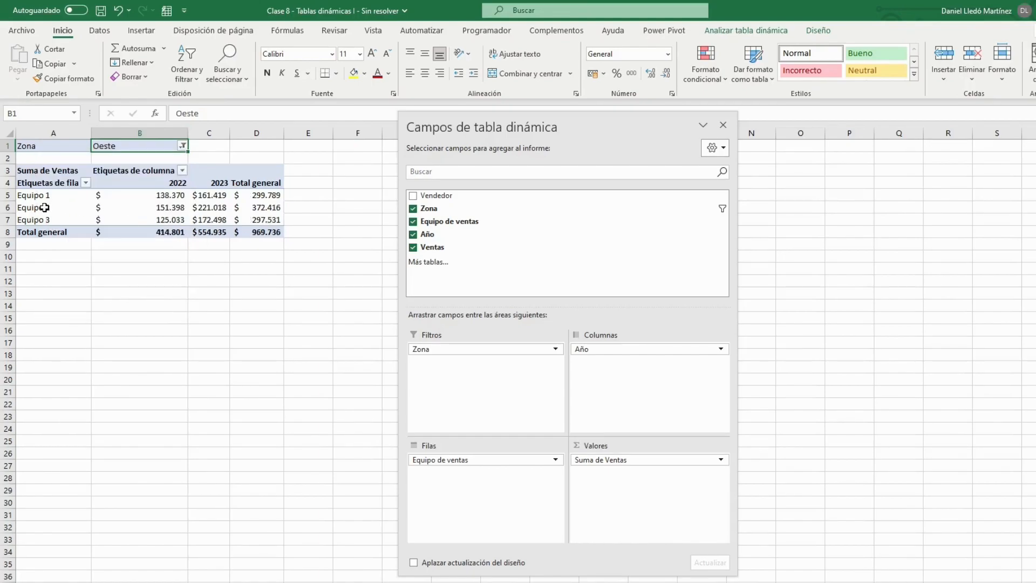
Filter the pivot table's row labels to show only Equipo 2.
left_click(86, 184)
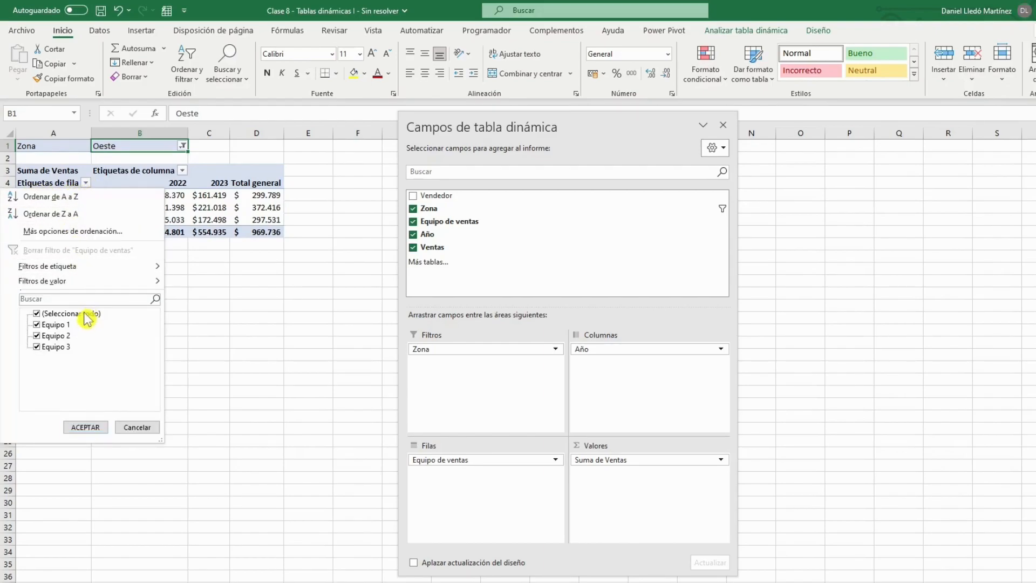
left_click(37, 314)
left_click(37, 336)
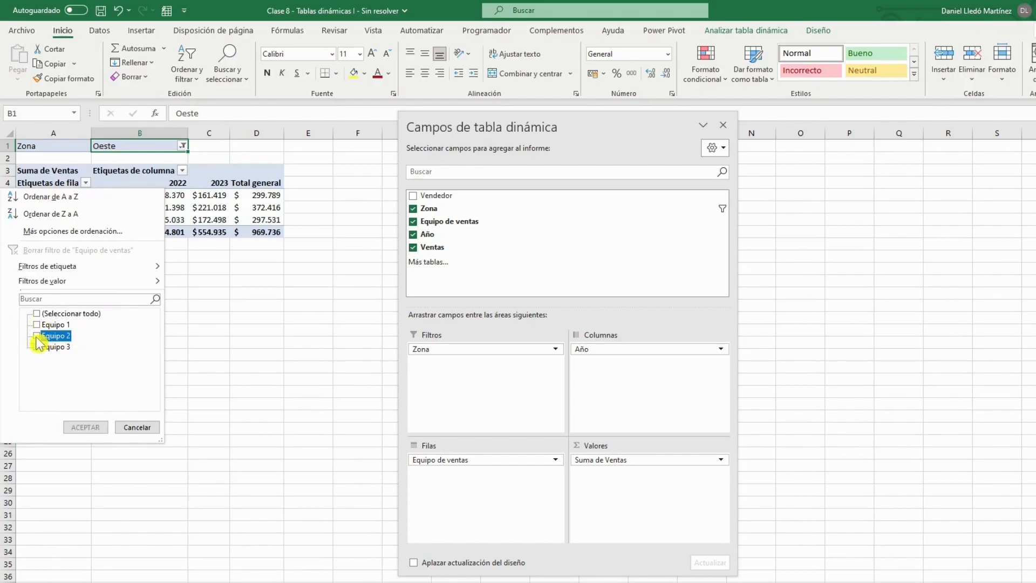
left_click(85, 428)
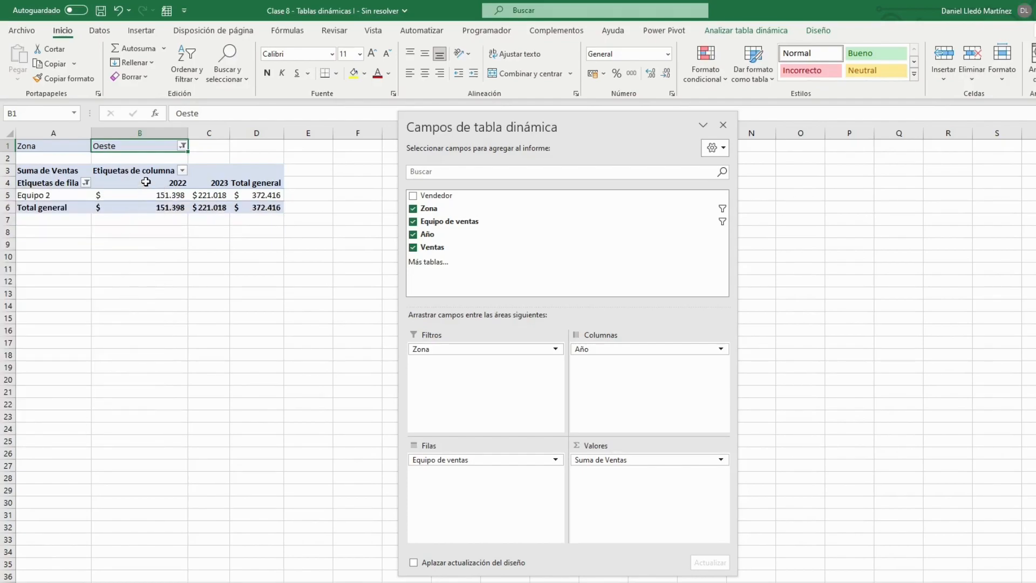
Filter the column labels to exclude 2022 and check the remaining 2023 sales figure for Equipo 2.
left_click(183, 170)
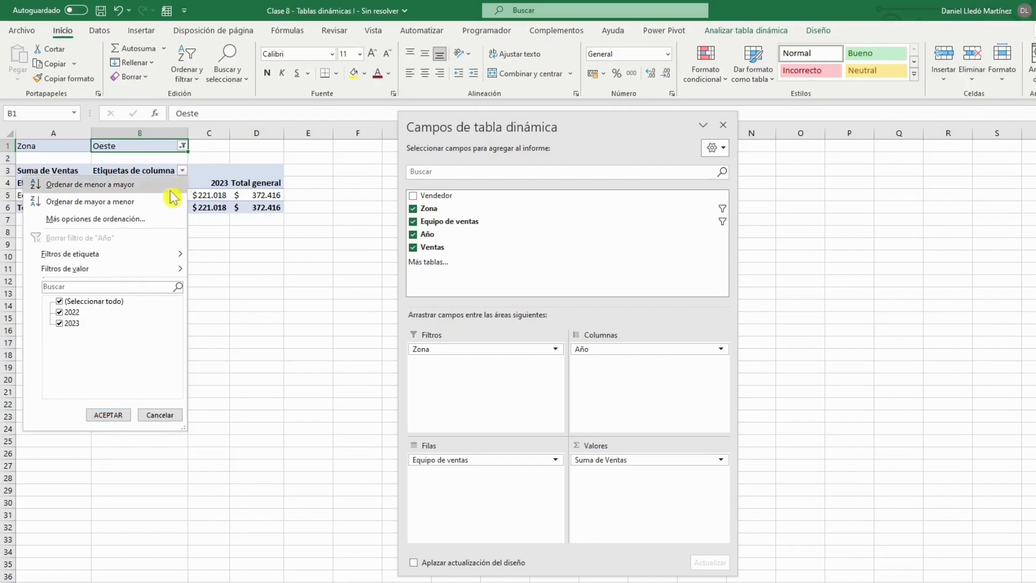
left_click(71, 312)
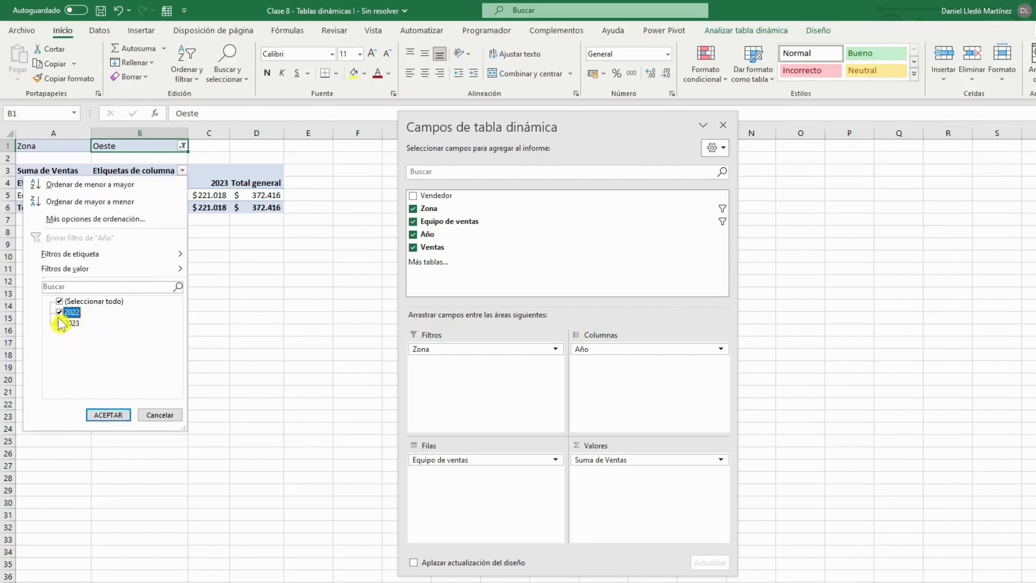
left_click(108, 415)
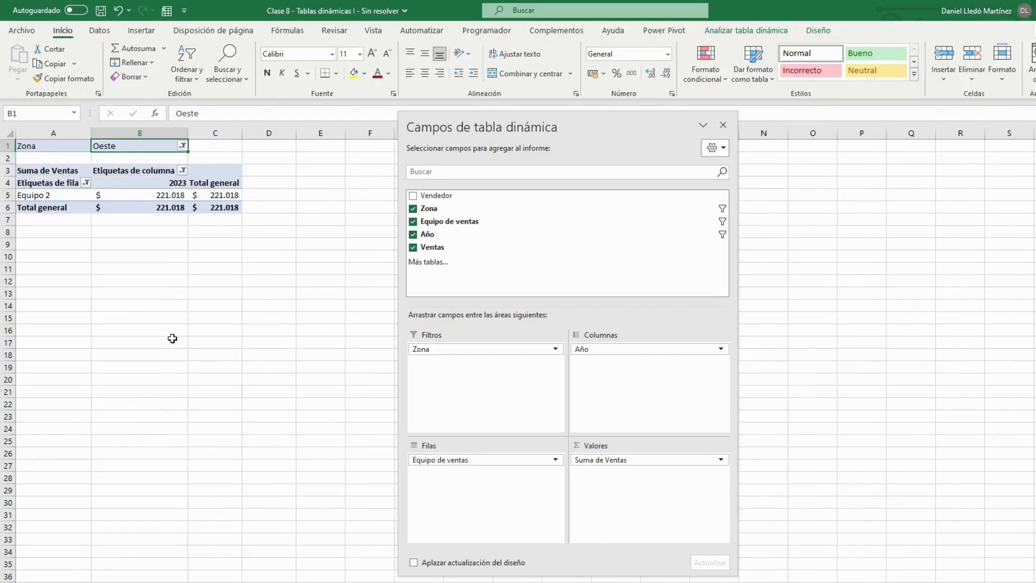
left_click(202, 255)
left_click(175, 196)
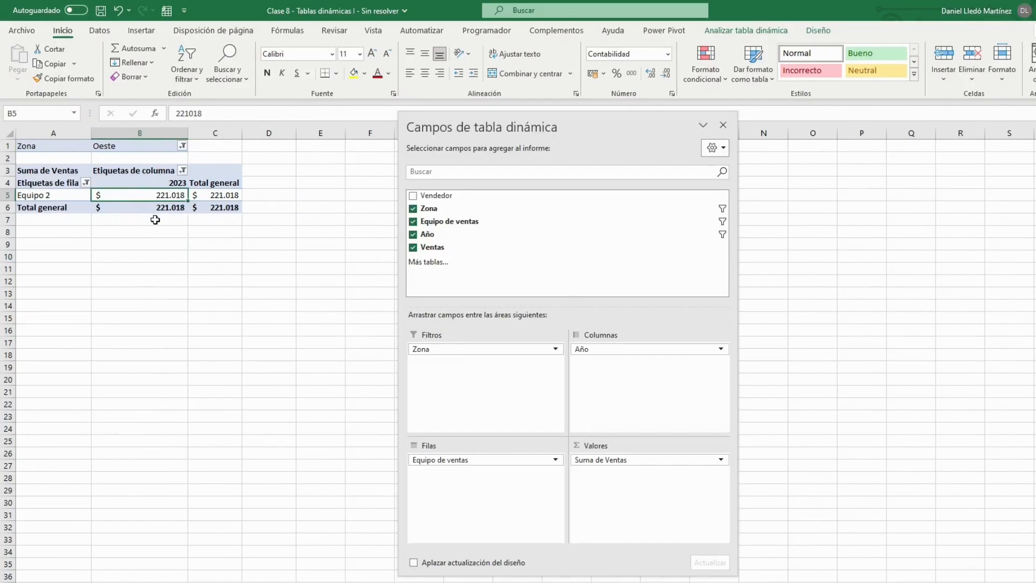
Undo the year and team filters on the pivot table.
key("ctrl+z")
key("ctrl+z")
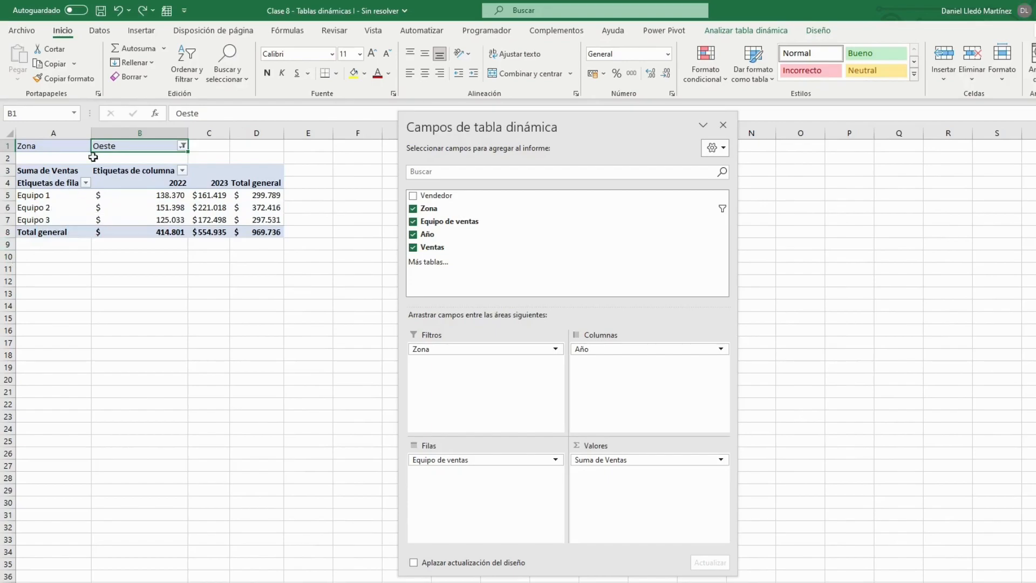
Highlight the 2023 sales cell of Equipo 2 with a yellow fill.
left_click(212, 209)
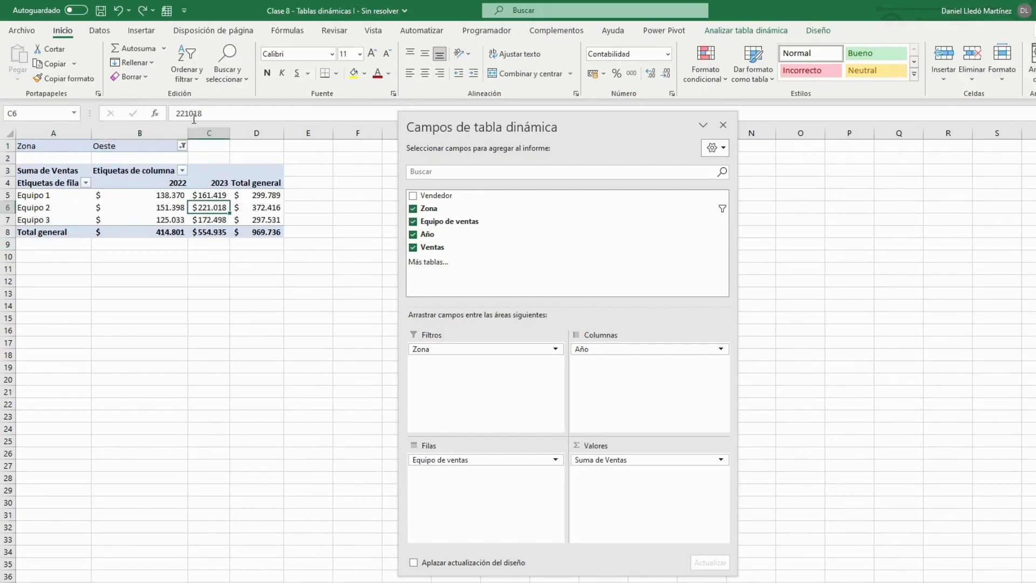
left_click(355, 74)
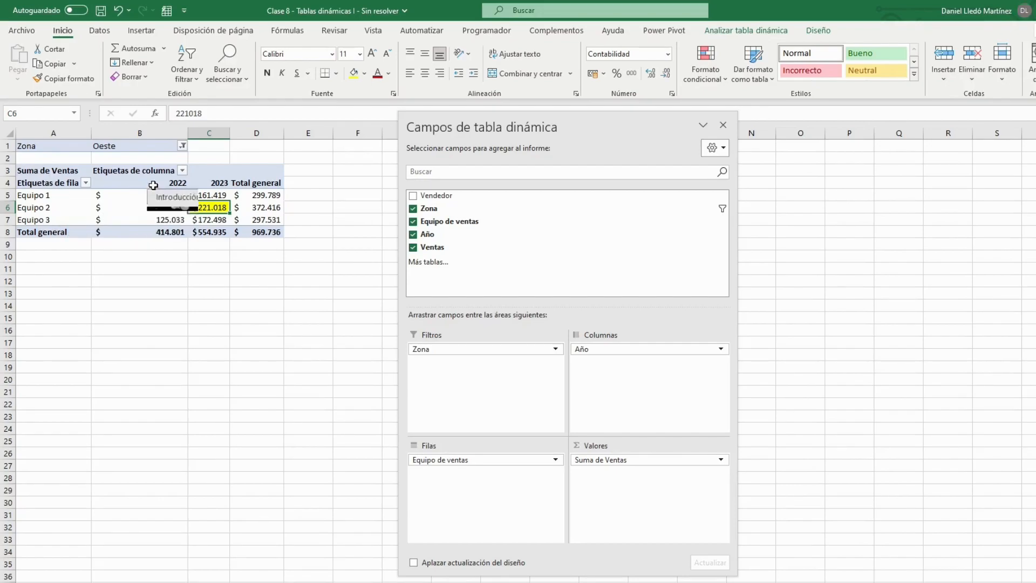
left_click(139, 149)
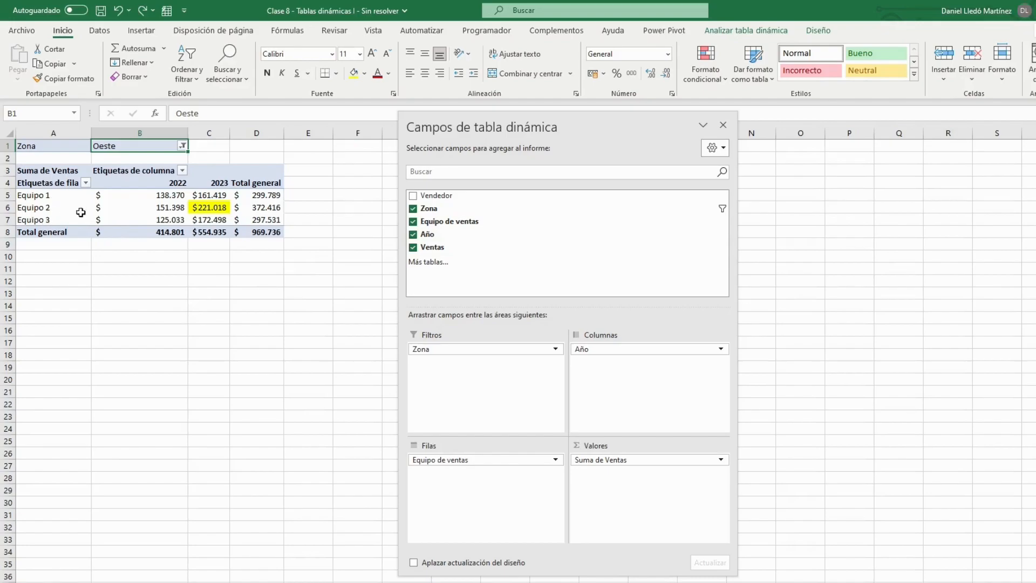
Add Vendedor to the rows area below Equipo de ventas to list the salespeople under each team.
left_click_drag(64, 199, 60, 220)
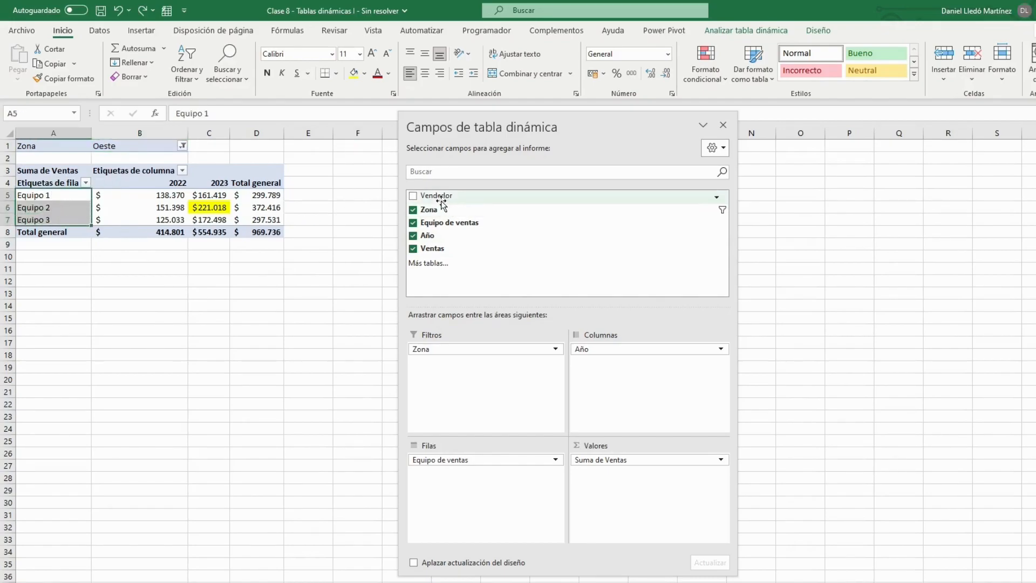
left_click_drag(438, 201, 456, 488)
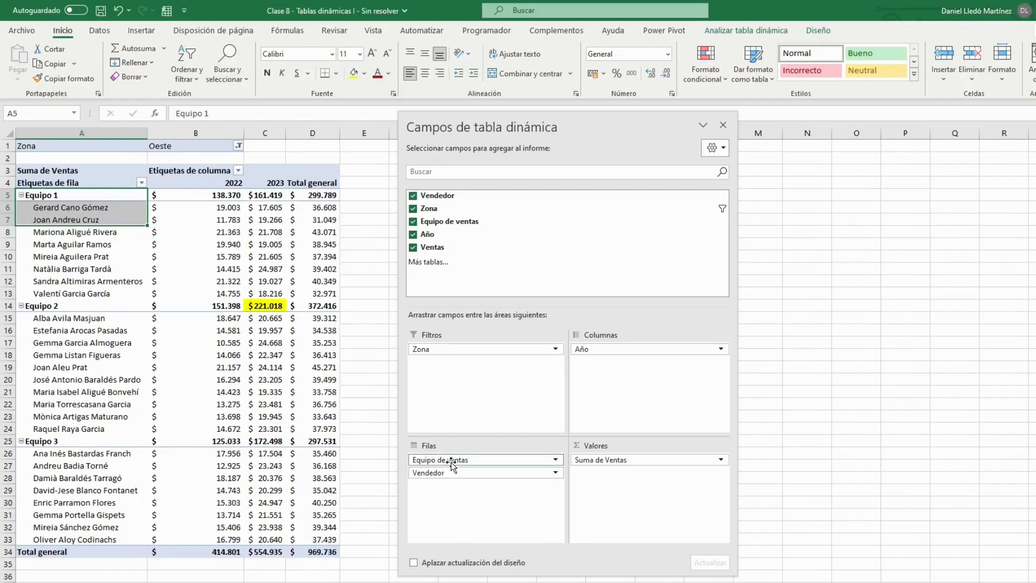
key("Down")
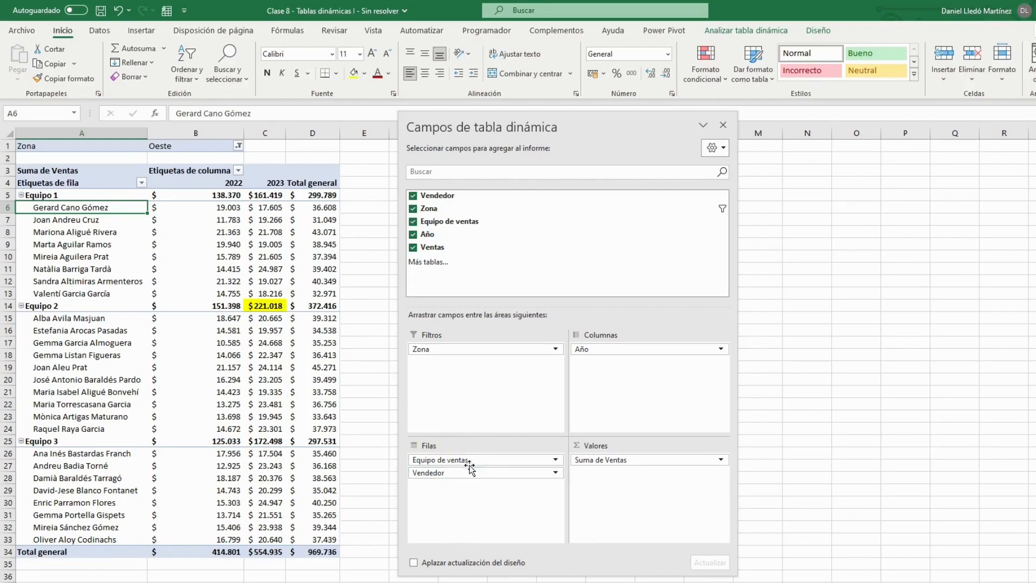
Swap Equipo de ventas into the filters area and Zona into rows above Vendedor, reviewing the salespeople under each zone.
mouse_move(470, 460)
left_mouse_down()
mouse_move(486, 364)
mouse_move(473, 350)
mouse_move(481, 421)
mouse_move(463, 458)
left_mouse_up()
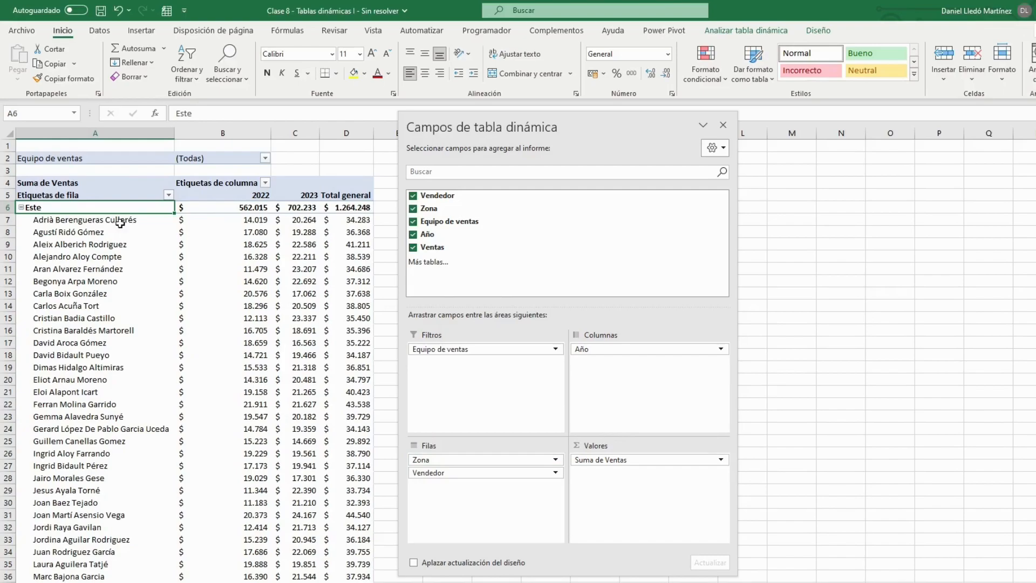
scroll(114, 269, "down", 17)
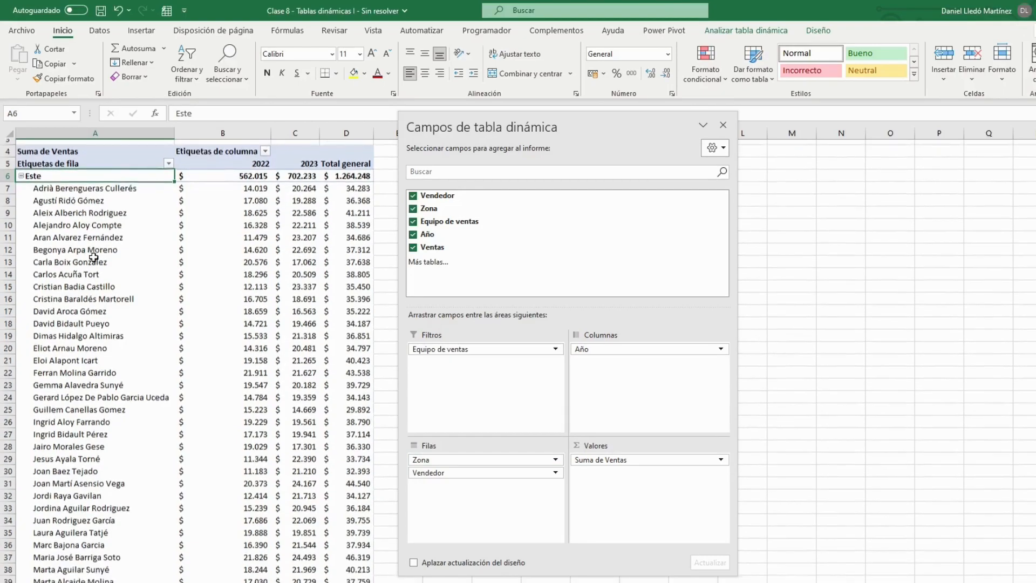
scroll(115, 369, "down", 11)
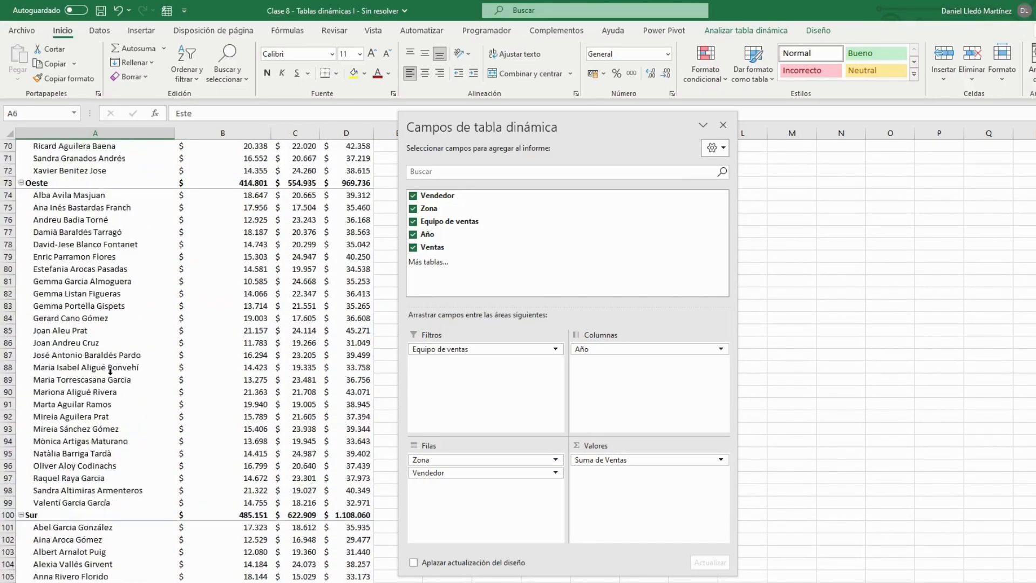
scroll(125, 322, "up", 11)
scroll(124, 323, "up", 17)
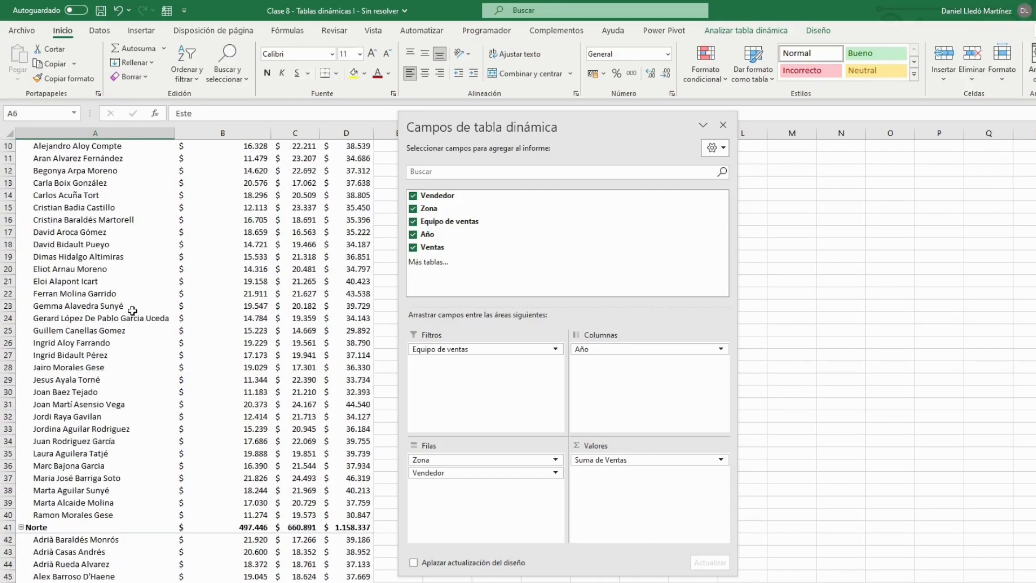